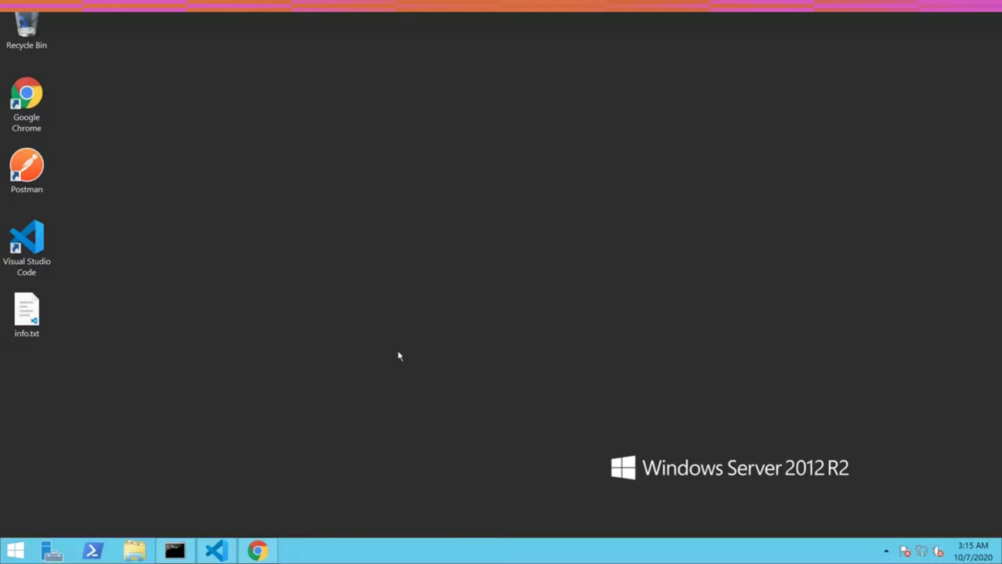
# - Check test2's blueprint machine type, keep m5.large, and return to the Machines list
pyautogui.click(260, 551)
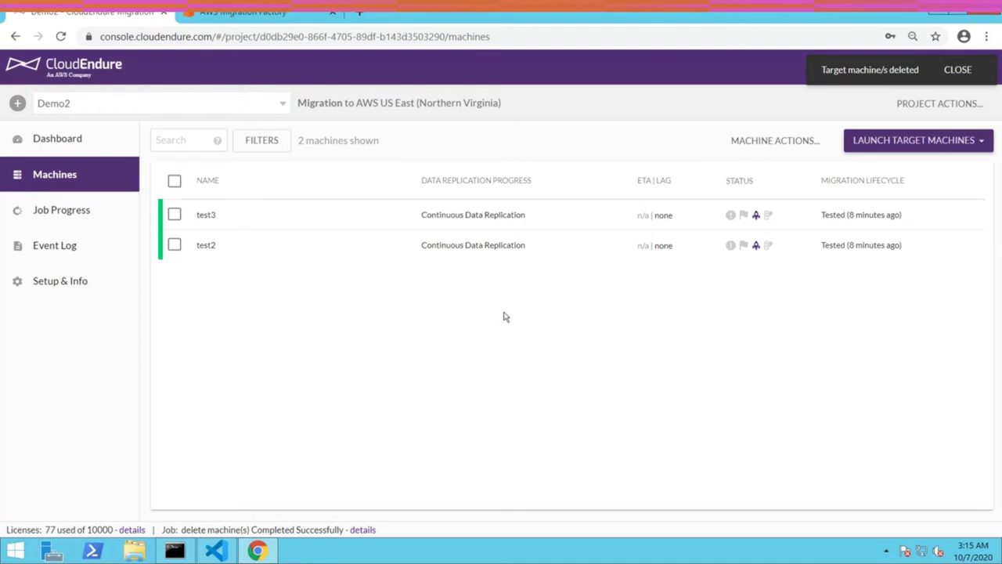
pyautogui.click(472, 243)
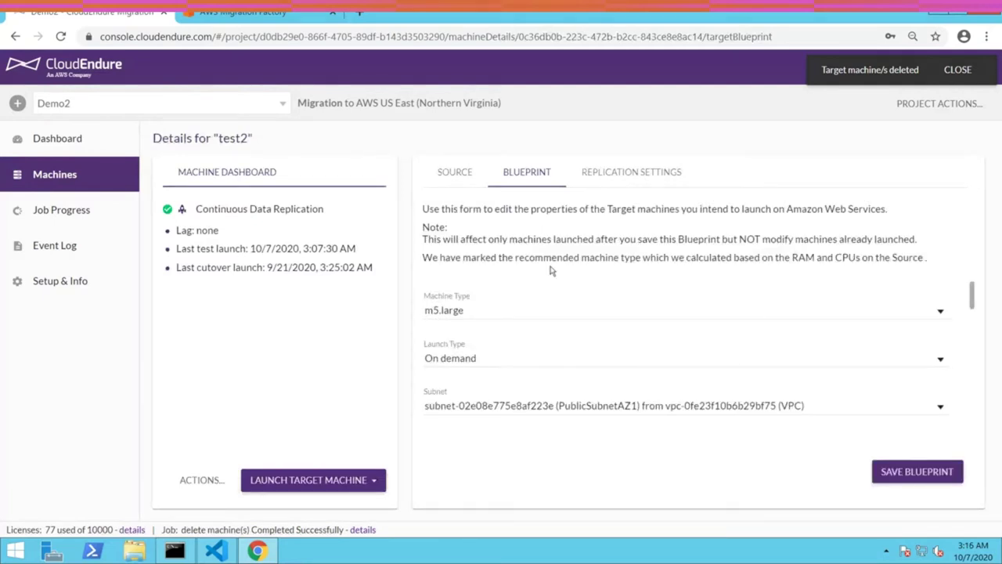
pyautogui.click(509, 311)
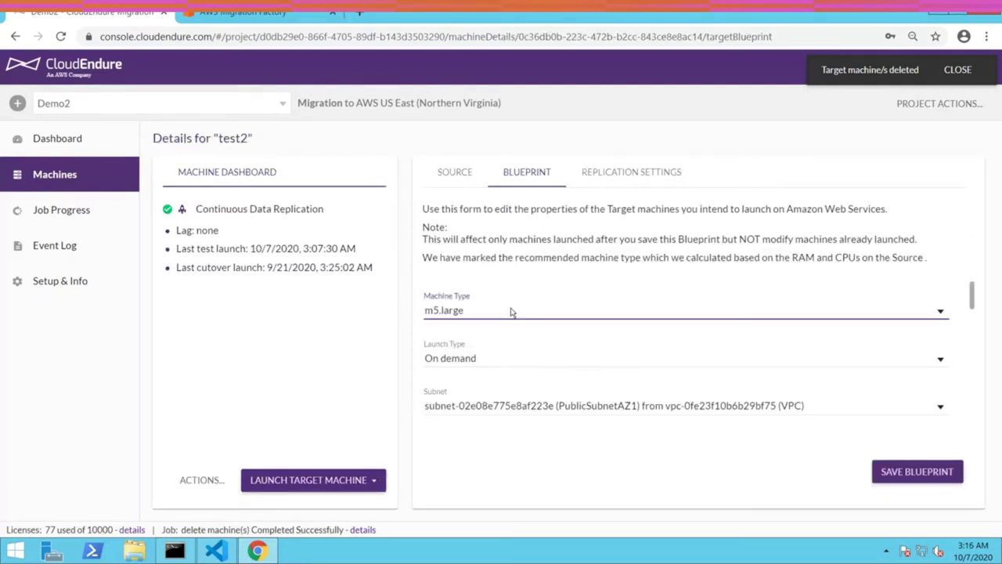
pyautogui.scroll(-1, 559, 337)
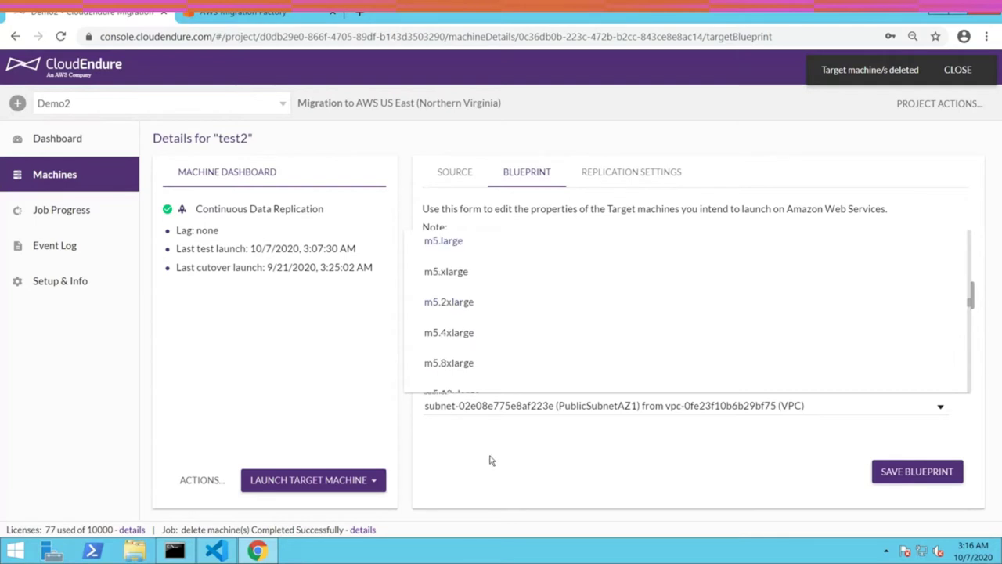
pyautogui.click(493, 457)
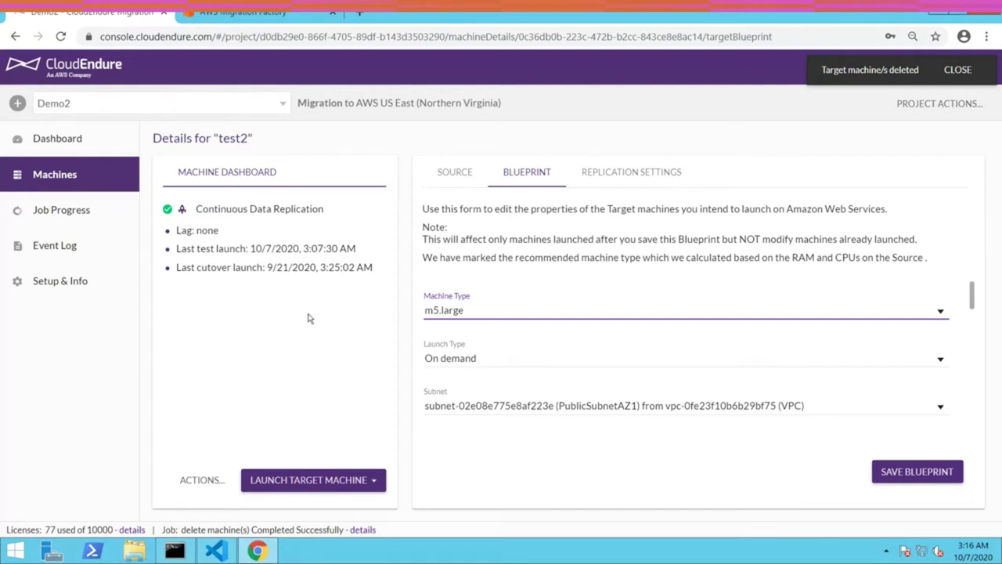
pyautogui.click(71, 177)
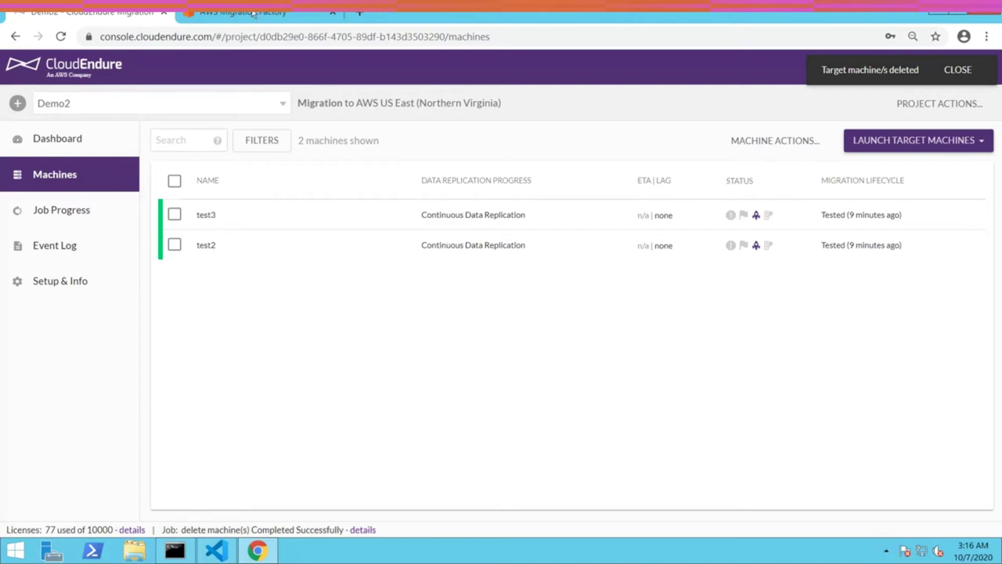
pyautogui.click(253, 15)
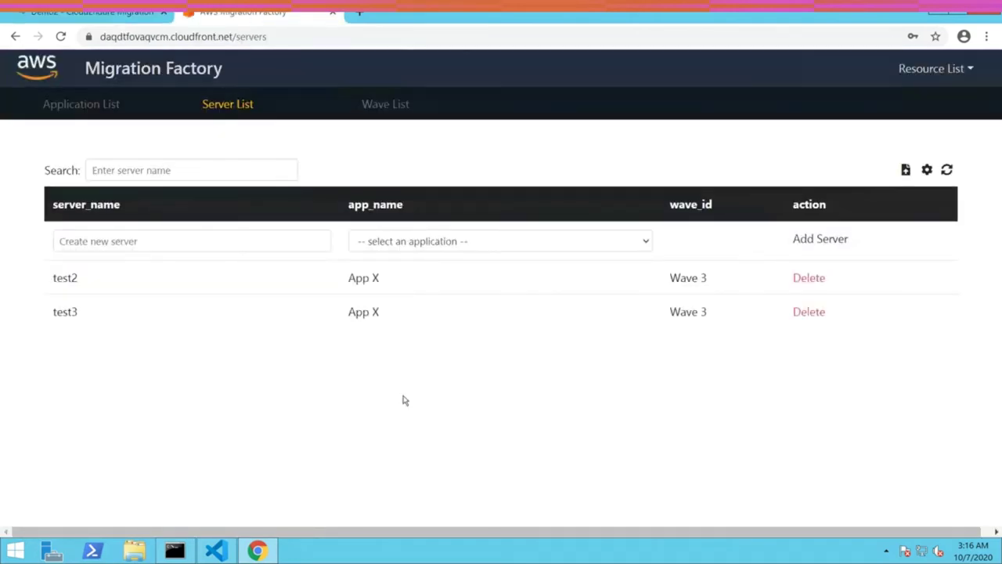
# - Open and dismiss the Resource List menu on the Migration Factory Server List
pyautogui.click(908, 72)
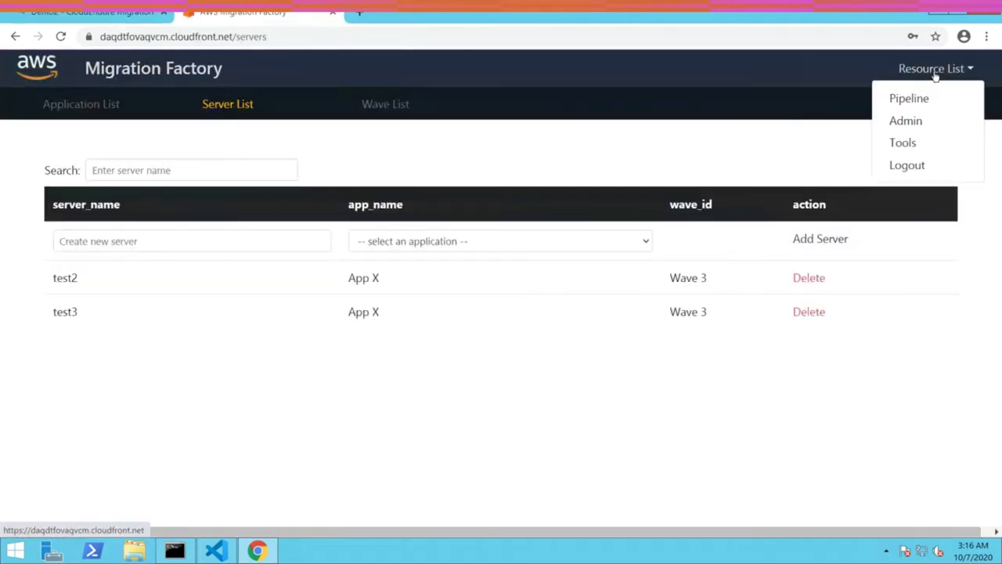
pyautogui.click(470, 395)
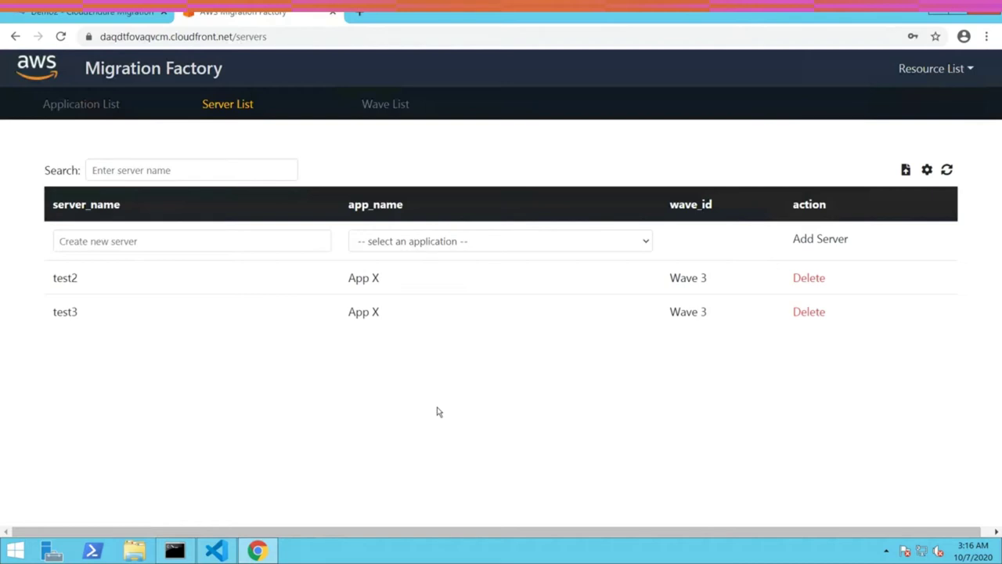
pyautogui.click(222, 551)
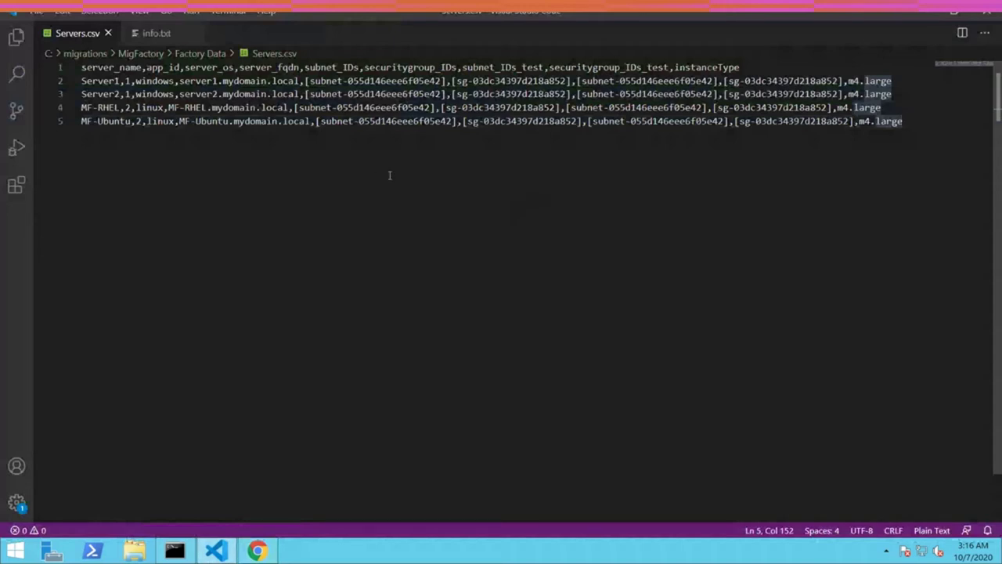
pyautogui.moveTo(179, 94); pyautogui.dragTo(291, 94)
pyautogui.click(349, 107)
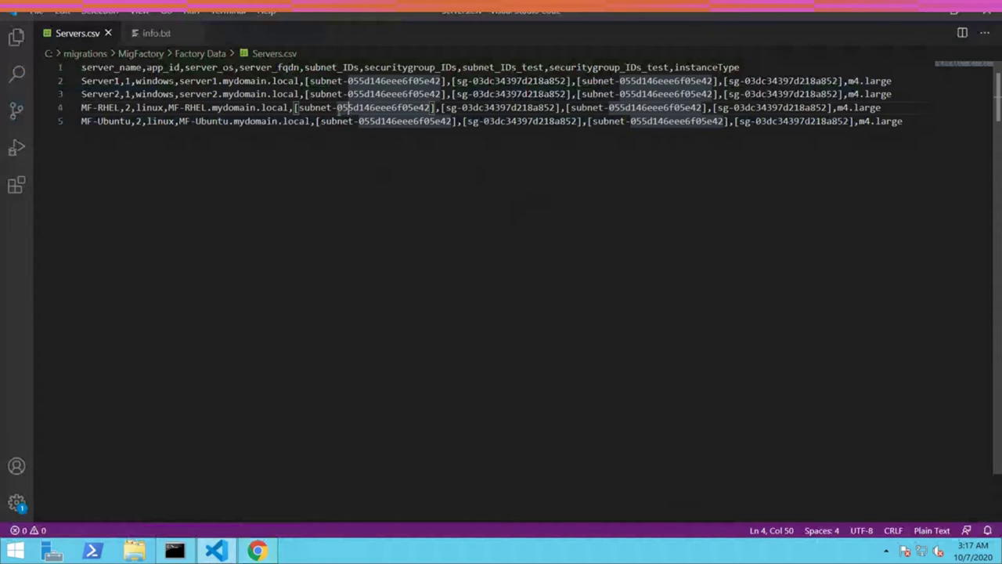
pyautogui.click(318, 120)
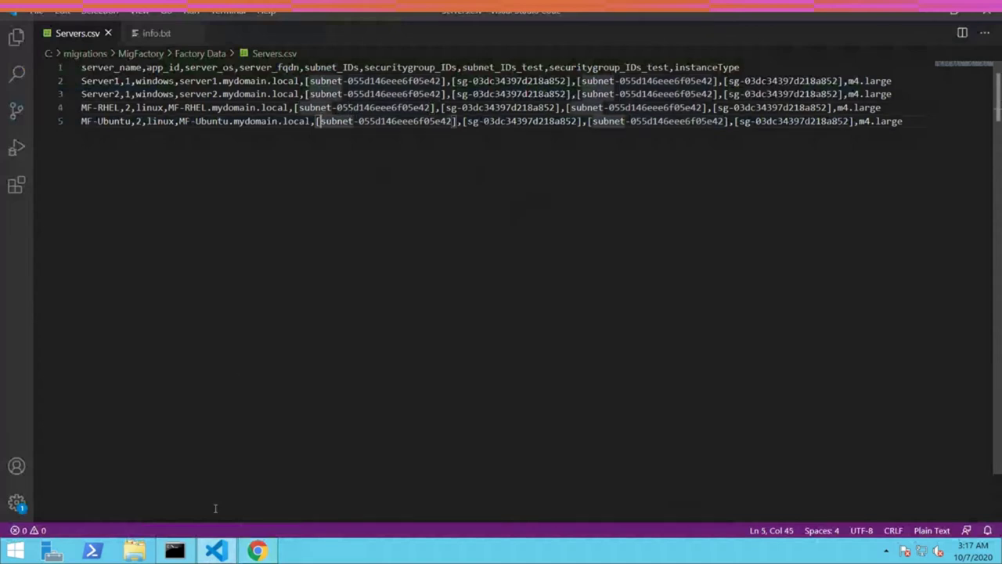
pyautogui.click(257, 550)
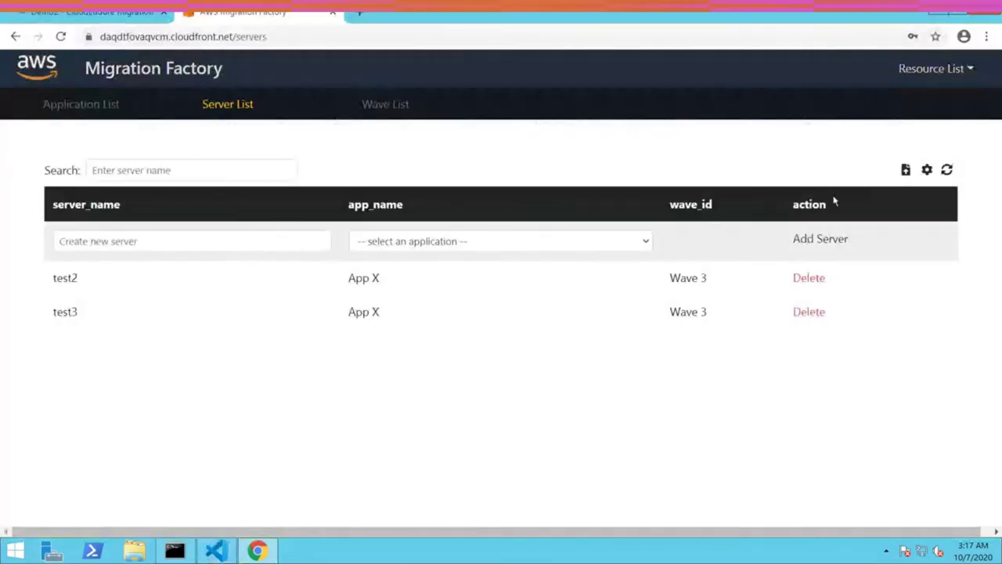
# - Import Servers.csv into the Migration Factory server list
pyautogui.click(906, 170)
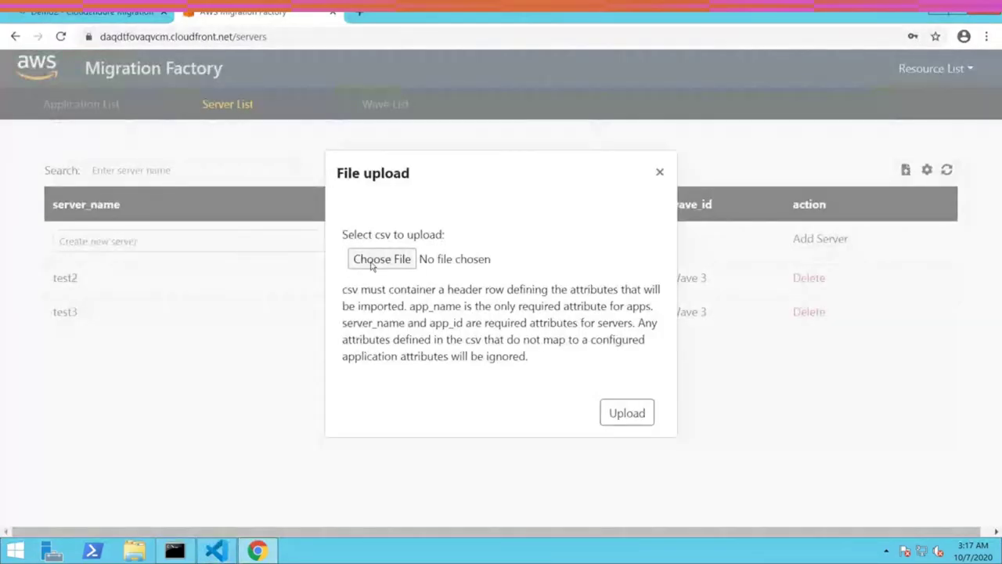
pyautogui.click(372, 266)
pyautogui.doubleClick(165, 97)
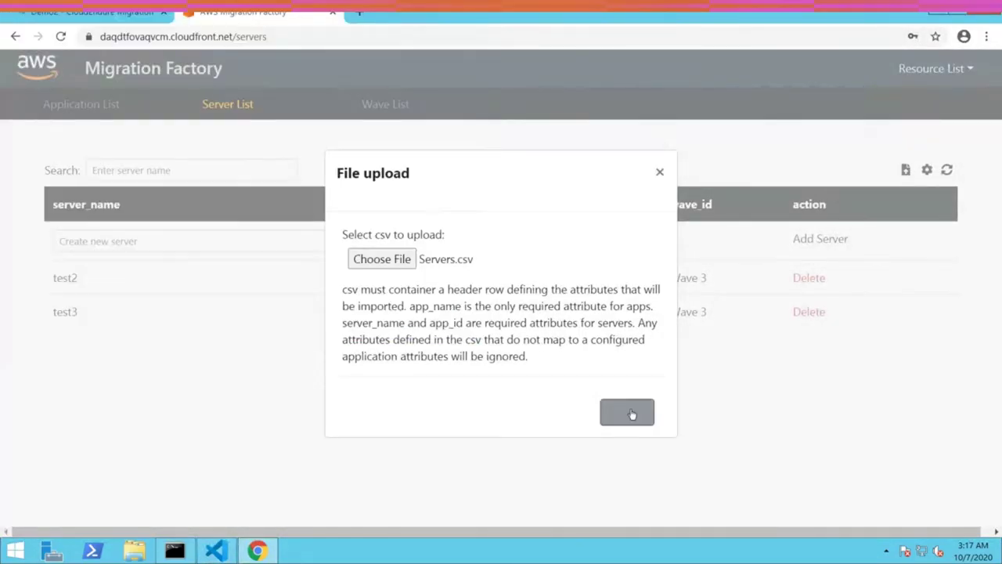
pyautogui.click(627, 413)
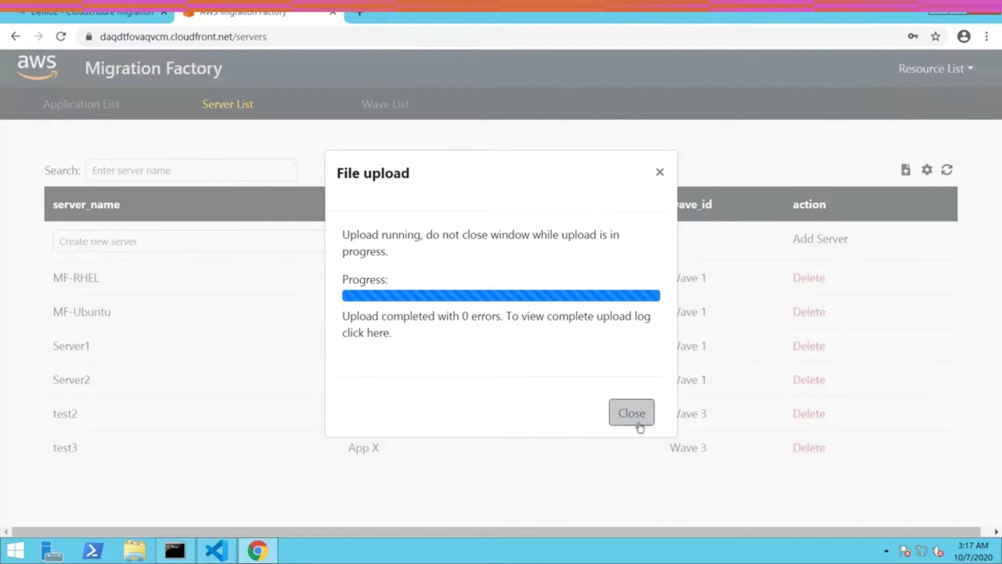
pyautogui.click(638, 421)
# - Highlight the four newly imported Wave 1 server rows
pyautogui.moveTo(56, 276); pyautogui.dragTo(850, 390)
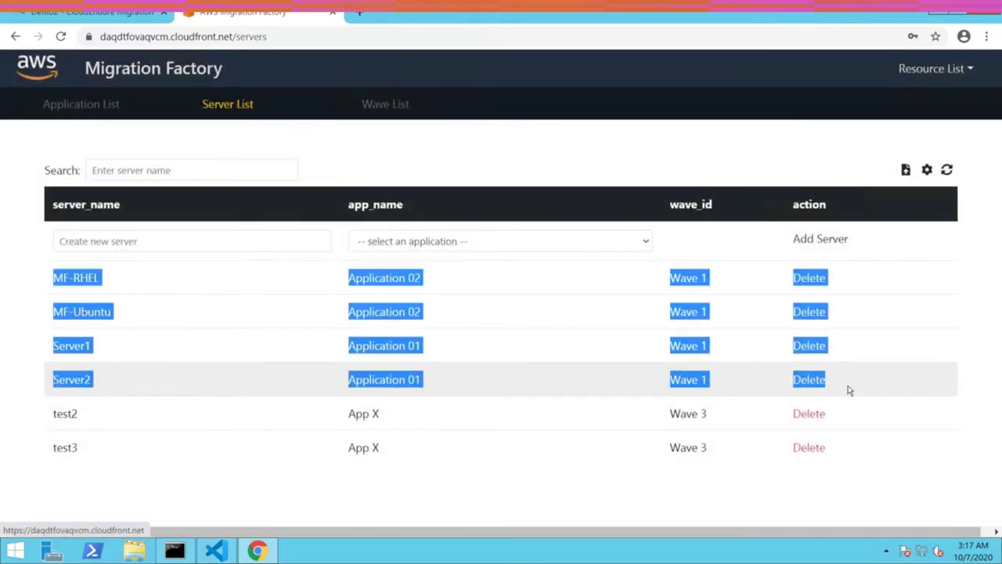
pyautogui.click(506, 159)
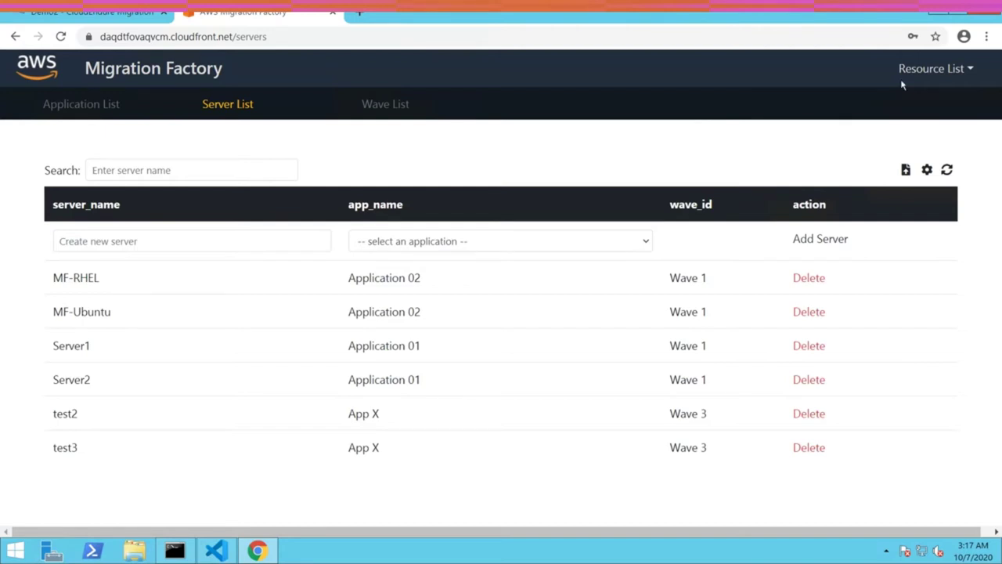
pyautogui.click(950, 69)
# - Open App X in the Pipeline and confirm it stays in Wave 3
pyautogui.click(935, 102)
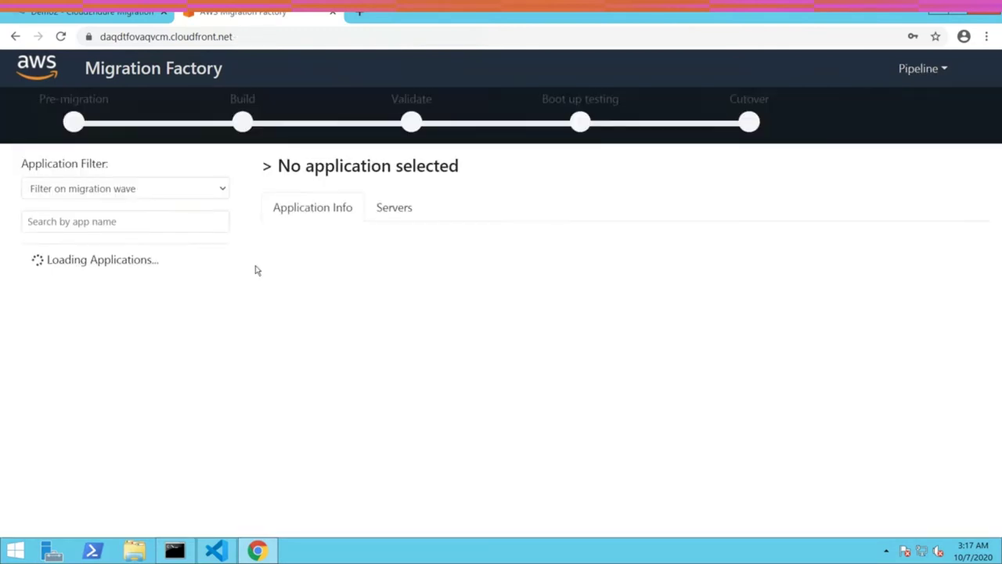
pyautogui.click(153, 290)
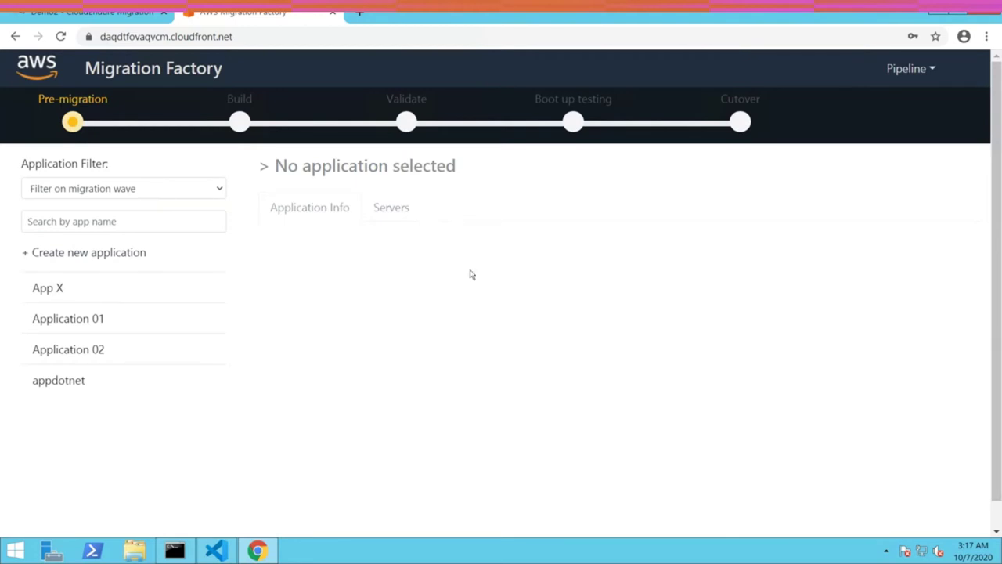
pyautogui.click(369, 378)
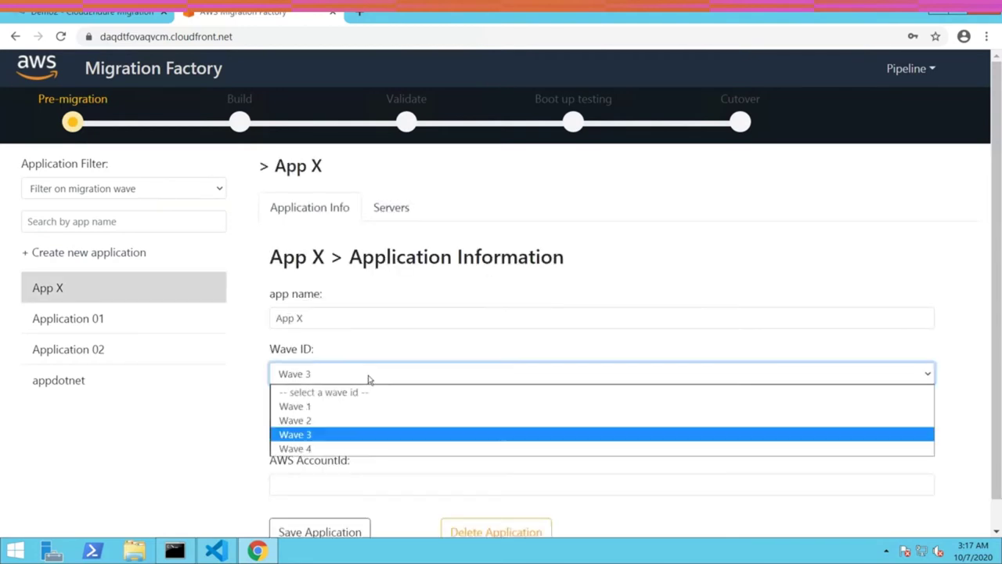
pyautogui.click(209, 462)
# - View App X's servers and the details of server test2
pyautogui.click(399, 208)
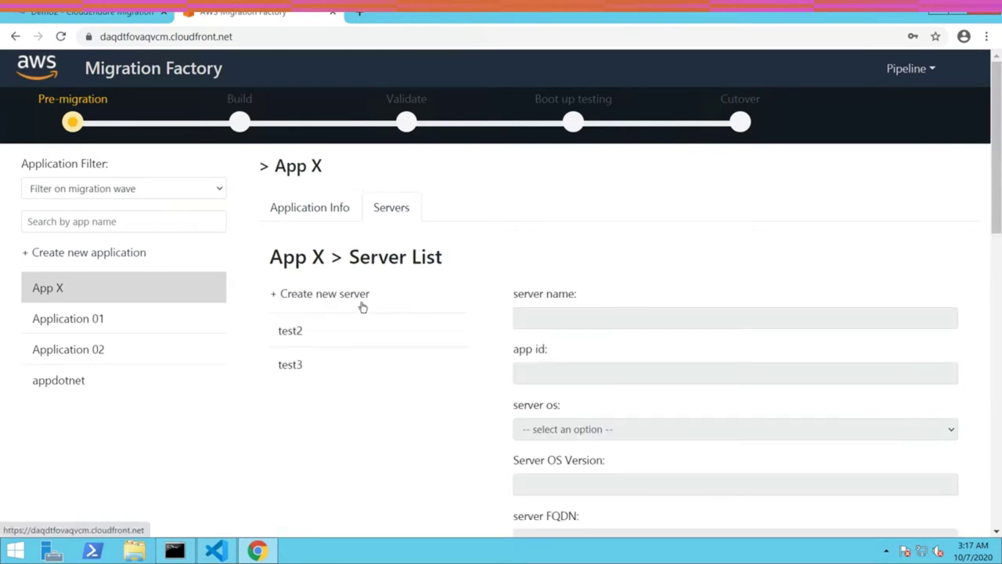
pyautogui.click(347, 331)
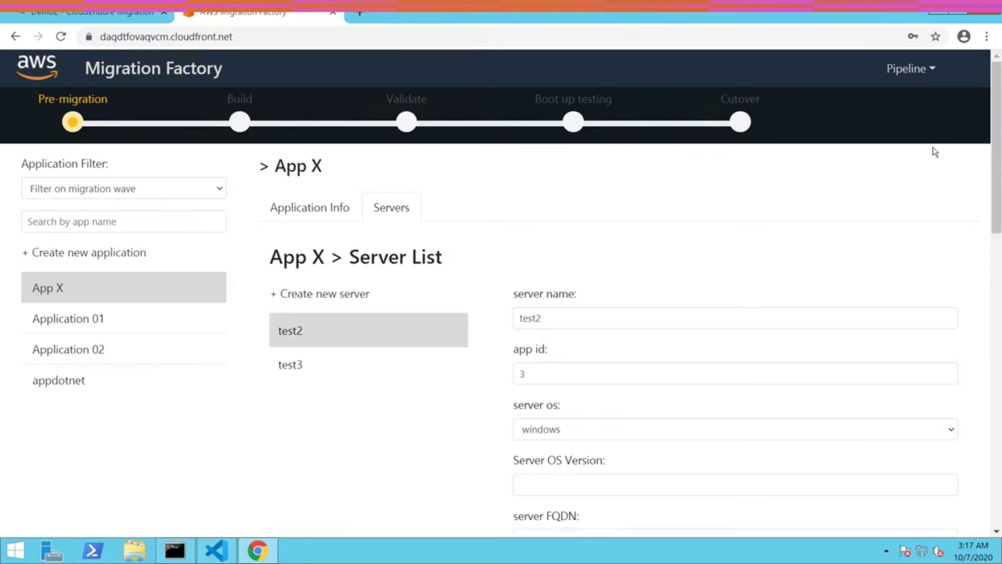
pyautogui.scroll(-4, 996, 145)
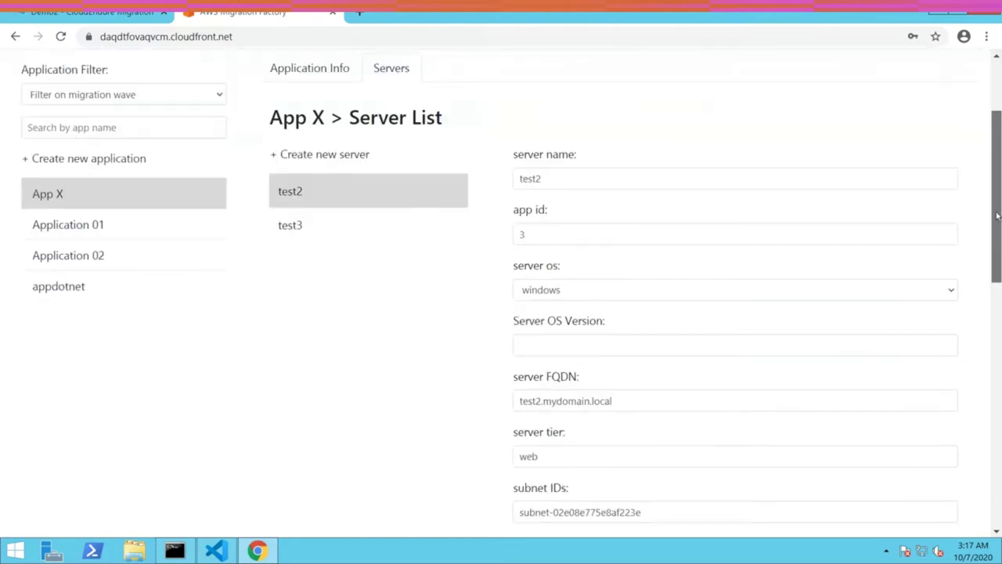
pyautogui.scroll(1, 1000, 187)
pyautogui.scroll(3, 1000, 188)
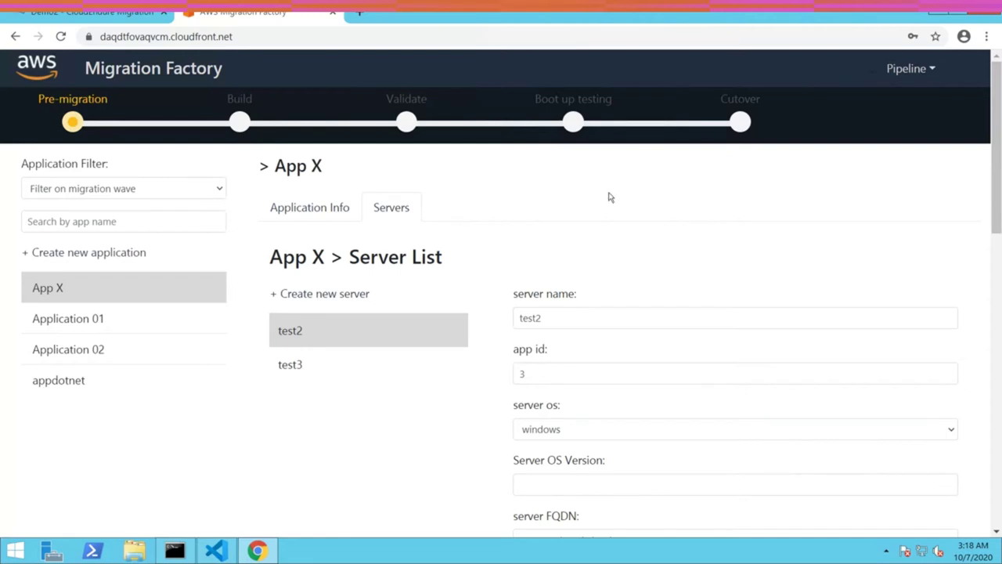
pyautogui.click(174, 550)
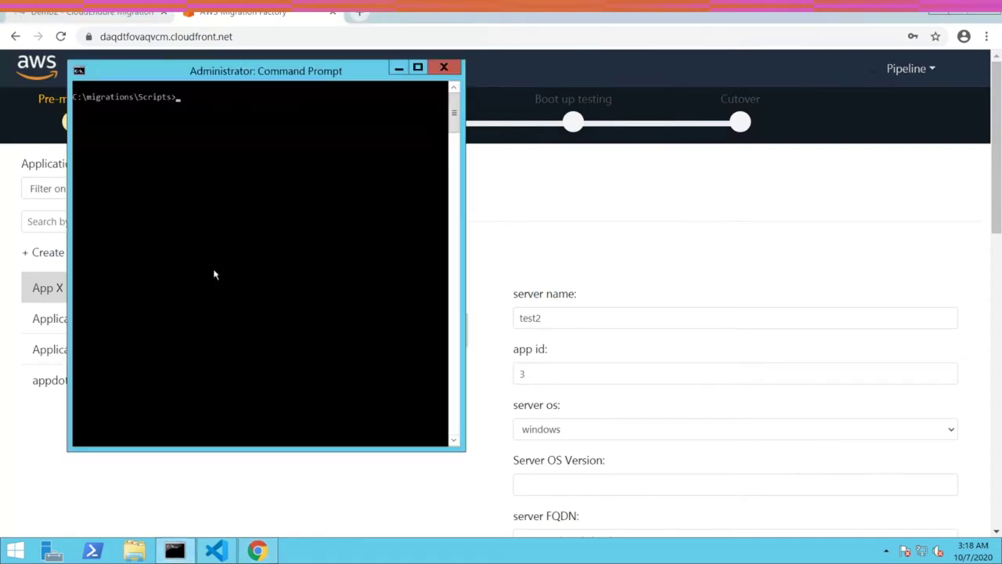
# - Enter the command 0-Prerequistes-checks.py --Waveid 1 --CEServerIP in Command Prompt
pyautogui.write('python 0-p')
pyautogui.press('Tab')
pyautogui.write('--Wave')
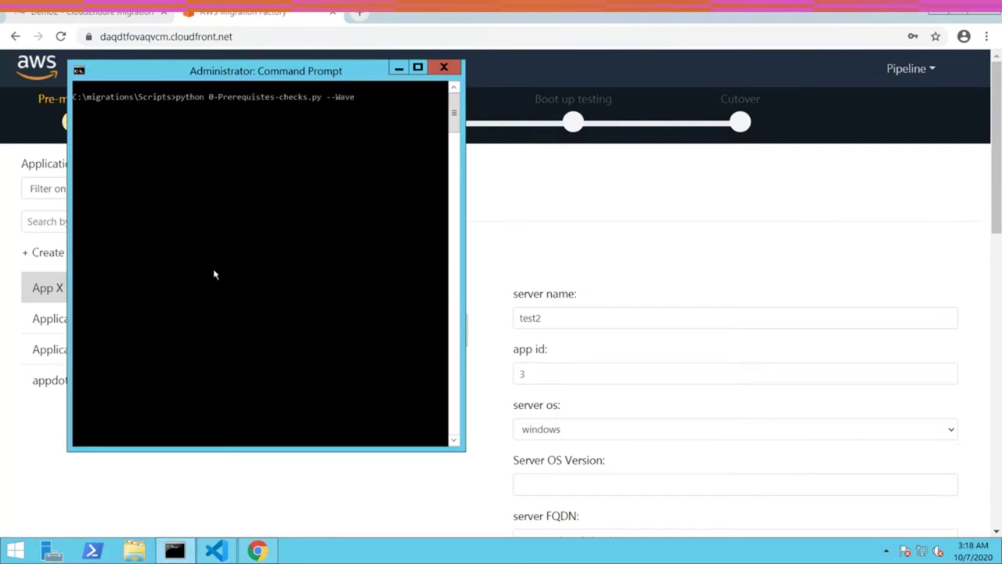
pyautogui.write('id 1 --CEServerIP')
# - Copy replication server IP 18.207.160.165 from info.txt, paste it, and run the check
pyautogui.click(225, 554)
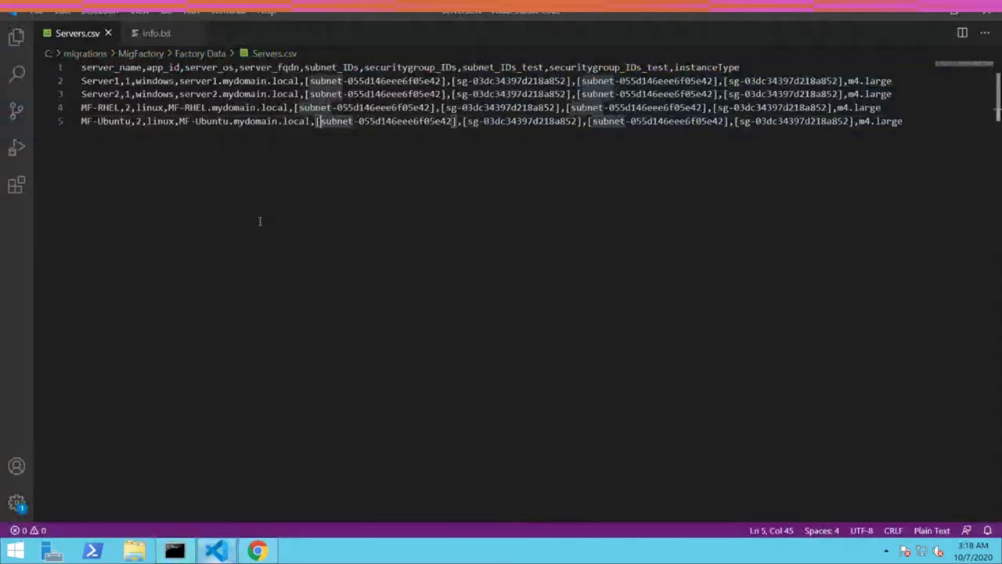
pyautogui.click(156, 33)
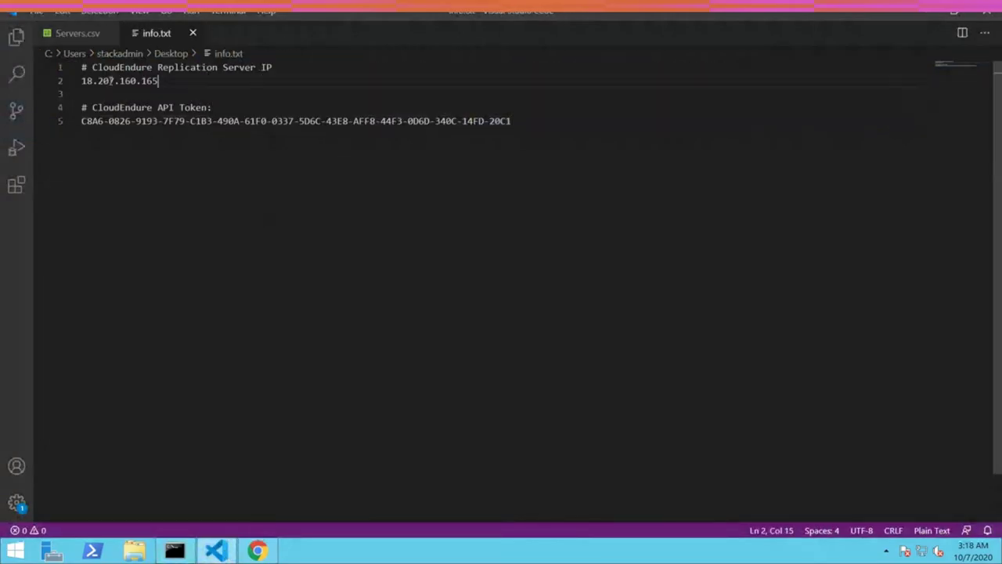
pyautogui.moveTo(158, 81); pyautogui.dragTo(82, 82)
pyautogui.hotkey('ctrl', 'c')
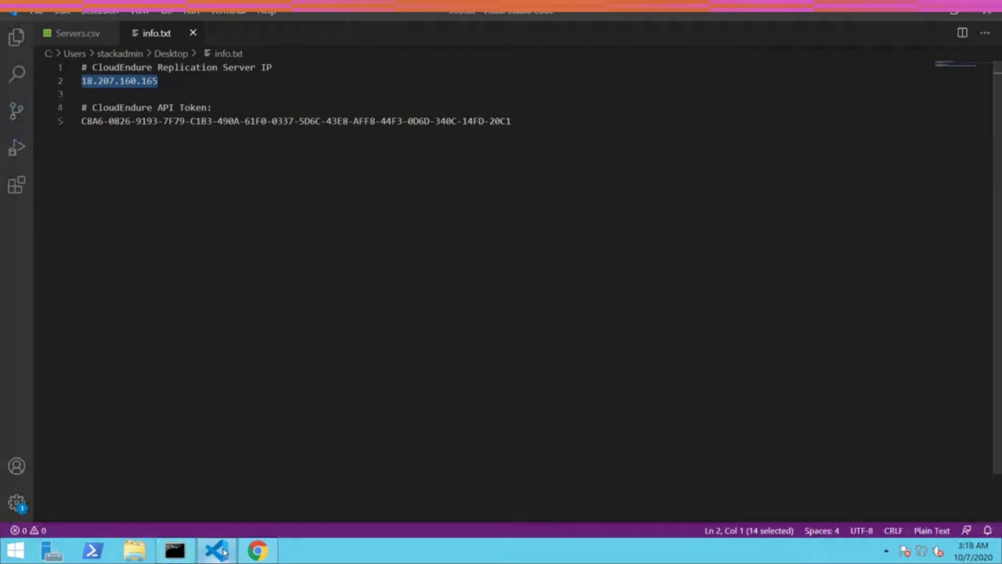
pyautogui.click(223, 552)
pyautogui.rightClick(396, 133)
pyautogui.click(426, 164)
pyautogui.press('Return')
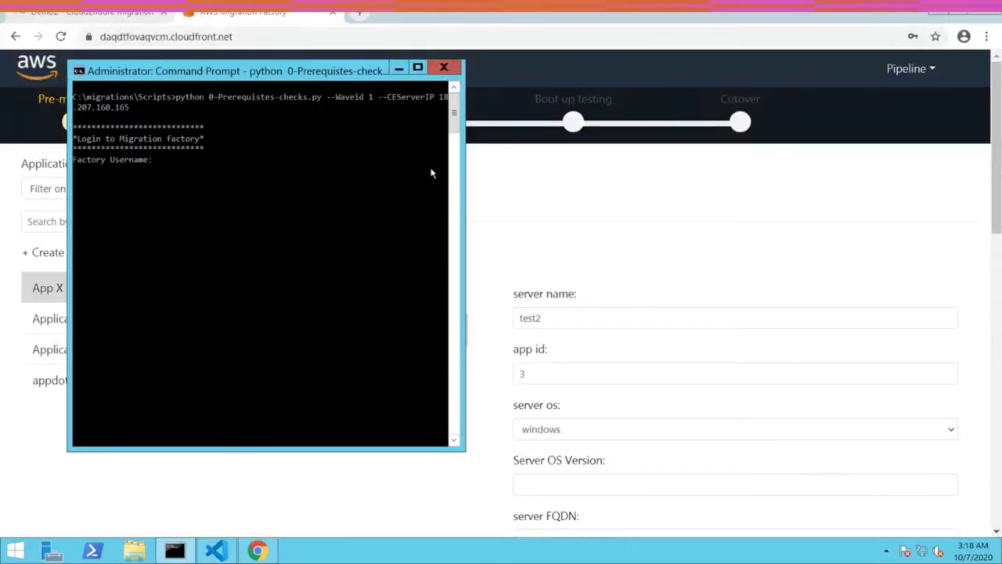
# - Enter the factory username, Linux username, N for key login, and the password twice
pyautogui.press('Return')
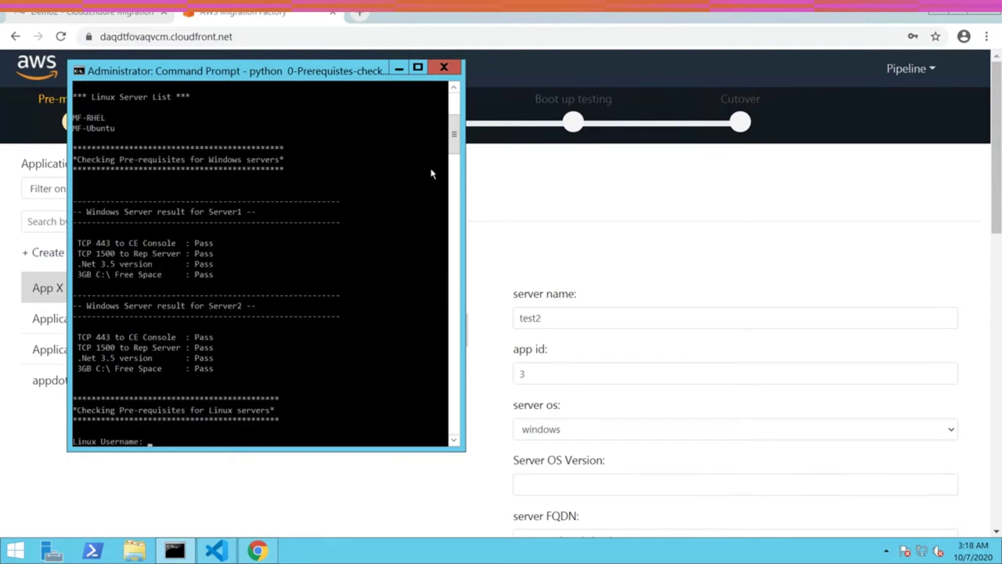
pyautogui.write('stackadmin')
pyautogui.press('Return')
pyautogui.write('N')
pyautogui.press('Return')
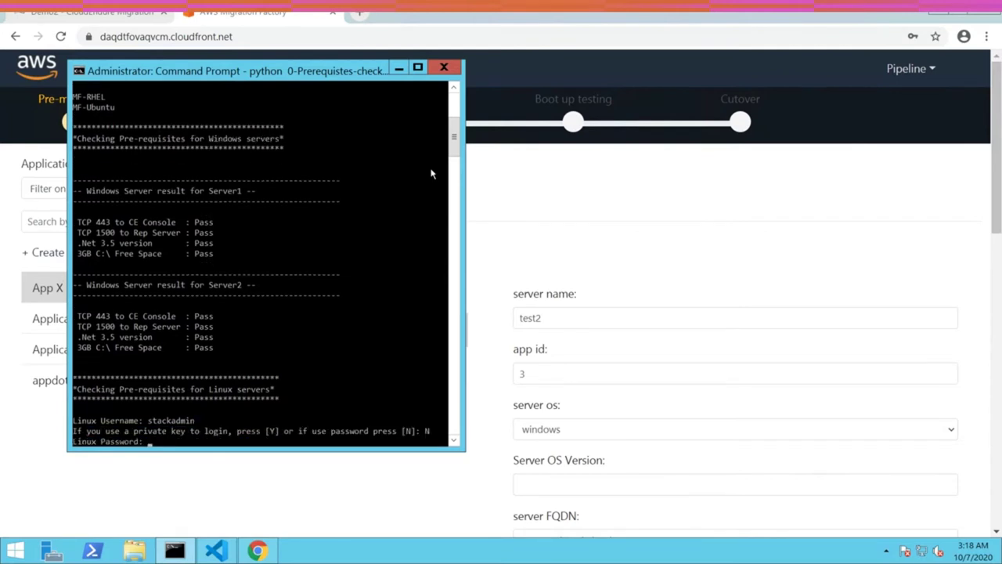
pyautogui.press('Return')
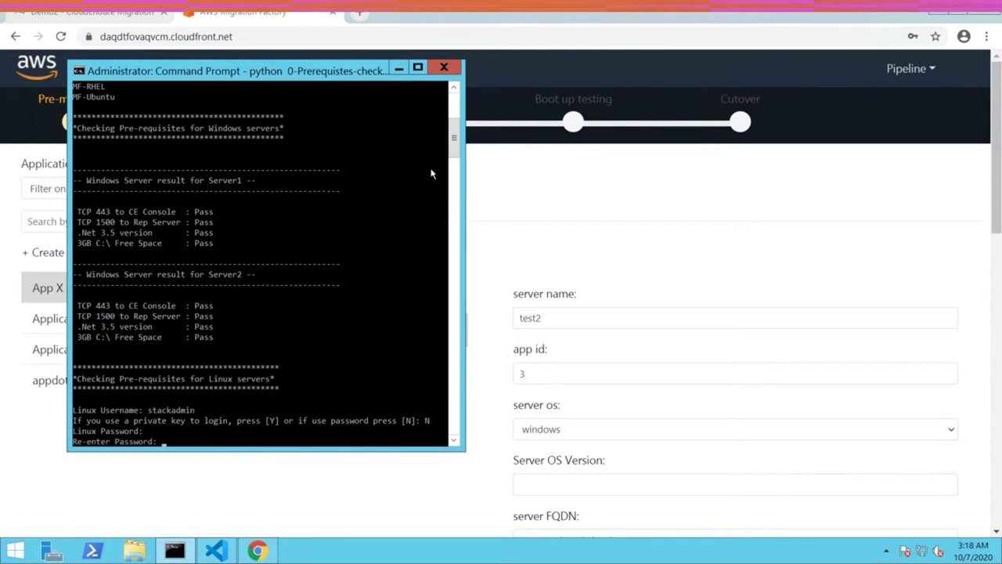
pyautogui.press('Return')
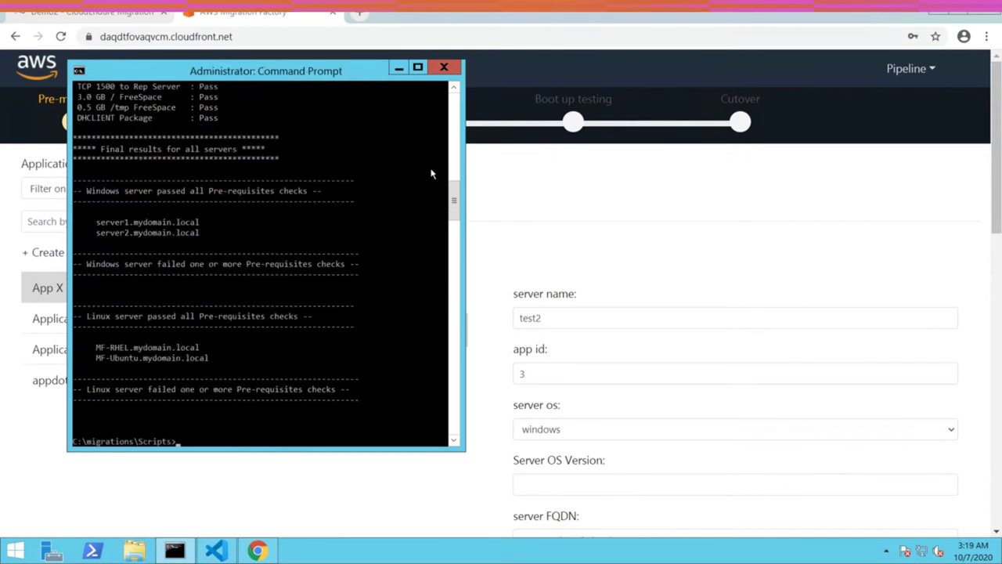
pyautogui.click(540, 186)
# - Add the migration_status column to the Server List view
pyautogui.click(920, 72)
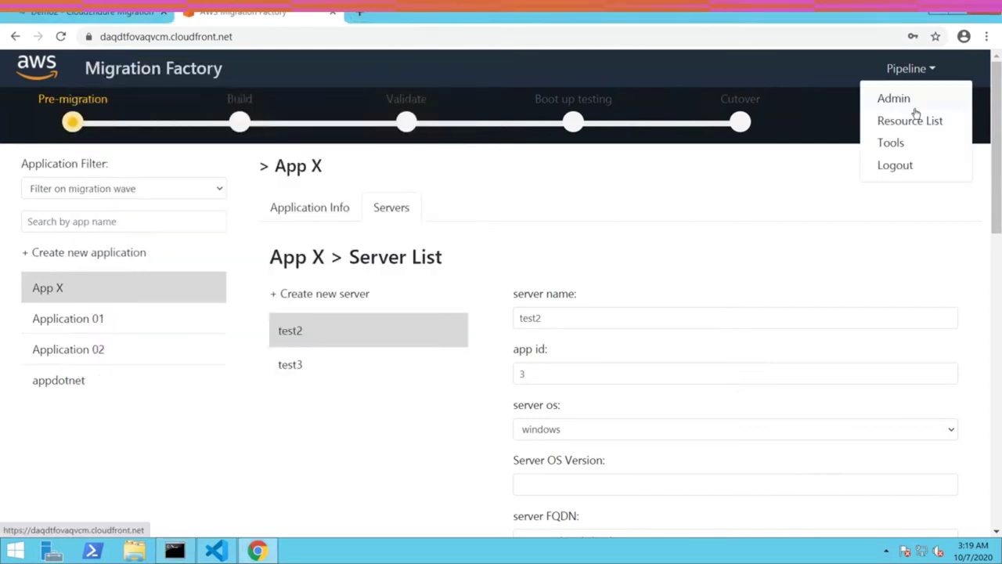
pyautogui.click(910, 121)
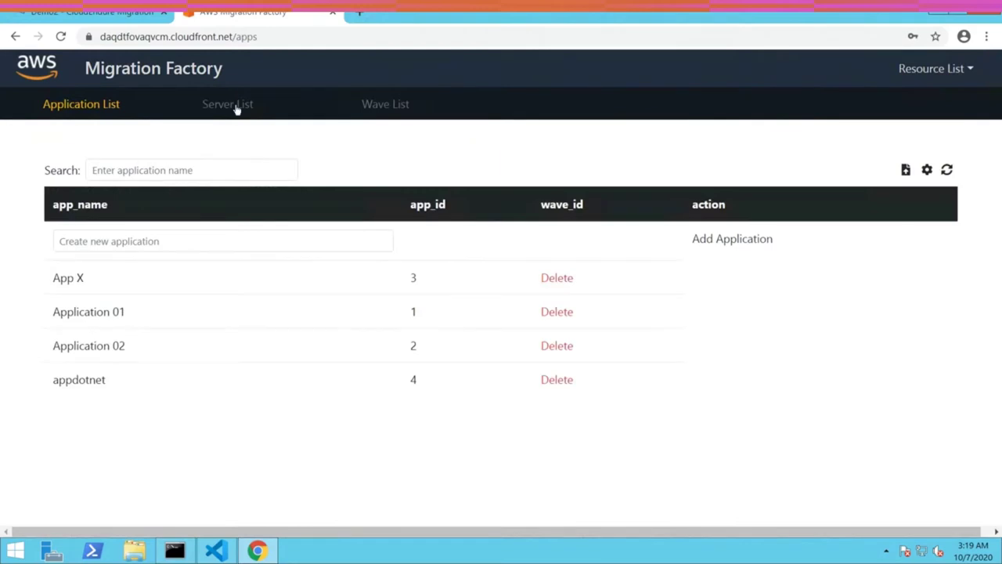
pyautogui.click(234, 108)
pyautogui.click(927, 169)
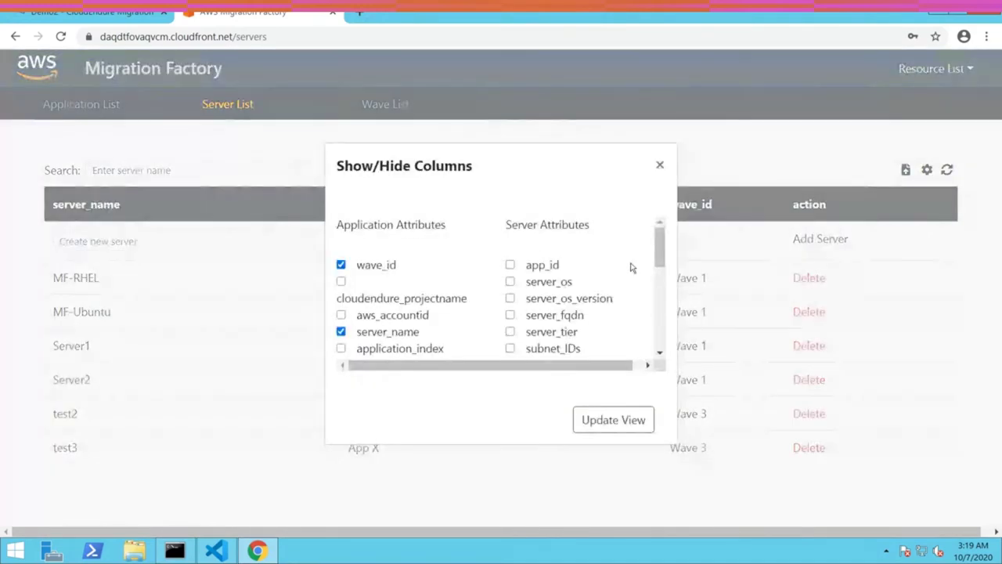
pyautogui.moveTo(661, 249); pyautogui.dragTo(659, 315)
pyautogui.click(510, 291)
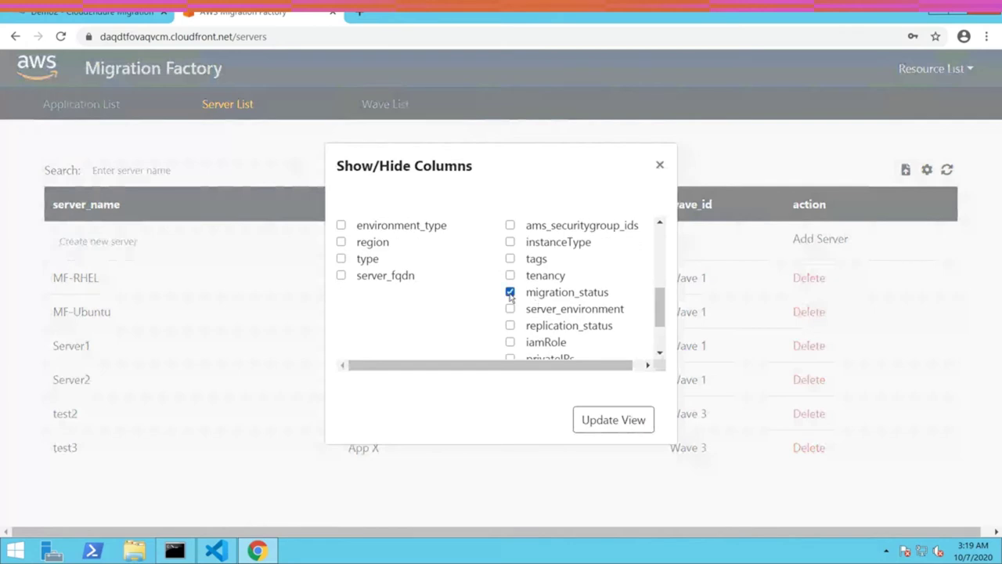
pyautogui.click(613, 420)
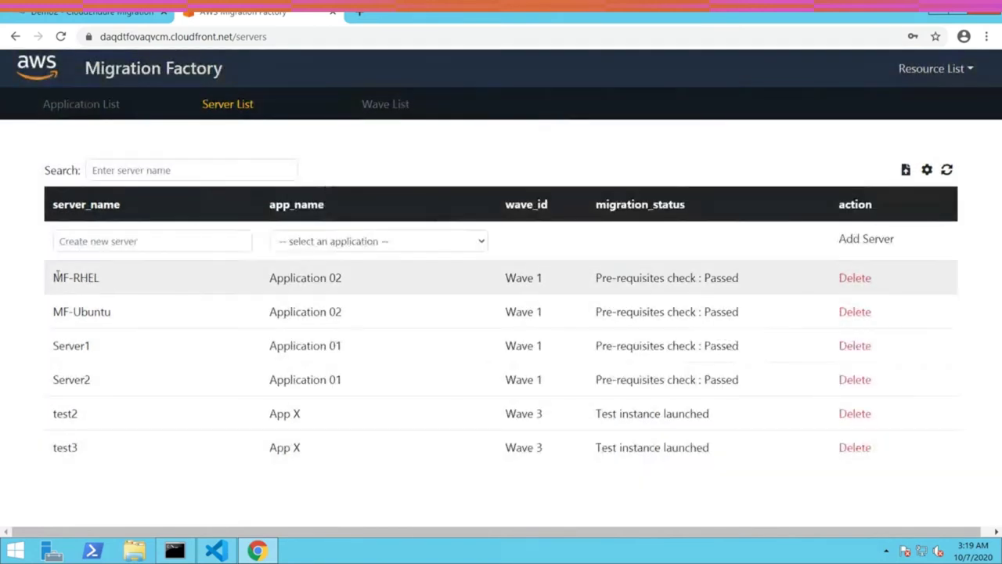
# - Highlight the Wave 1 rows reading 'Pre-requisites check : Passed'
pyautogui.moveTo(57, 276); pyautogui.dragTo(887, 385)
pyautogui.moveTo(764, 380); pyautogui.dragTo(596, 277)
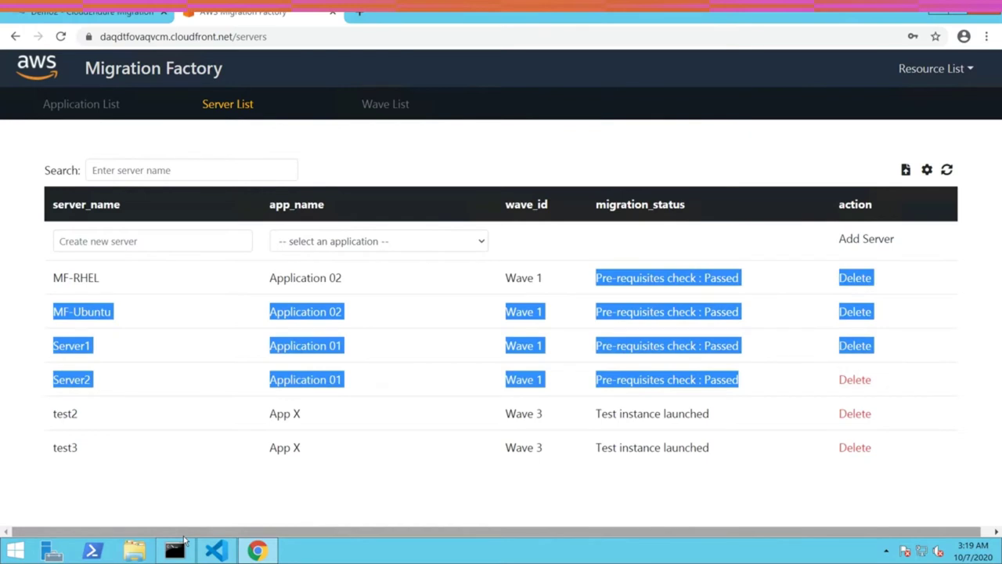
pyautogui.click(178, 548)
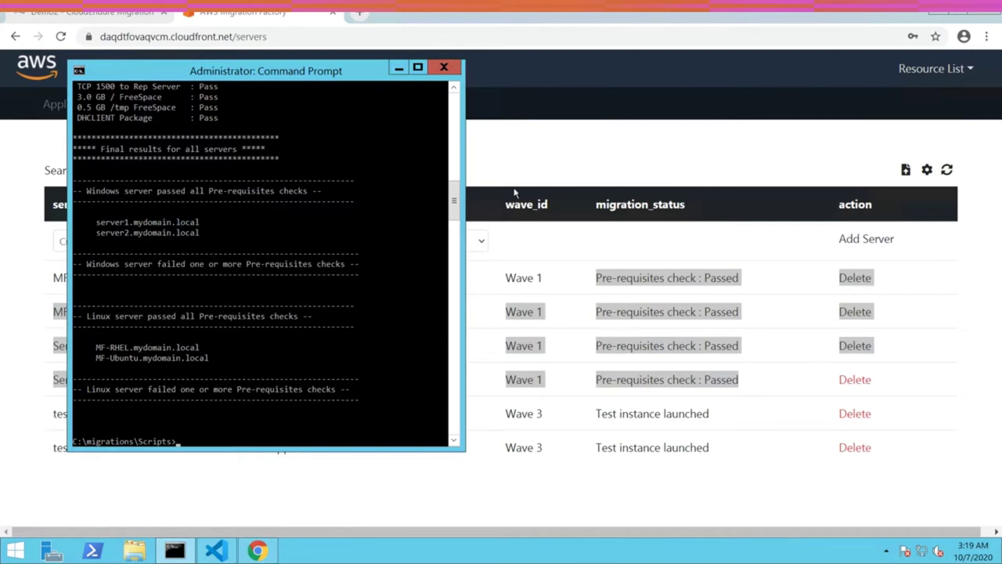
# - Run python 1-CEAgentInstall.py --Waveid 1 in Command Prompt
pyautogui.click(566, 162)
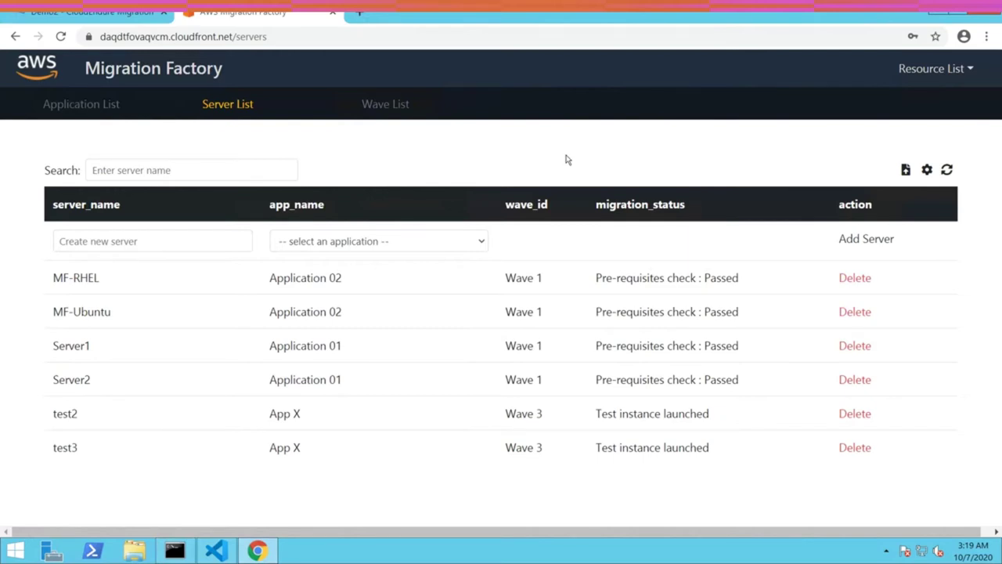
pyautogui.click(174, 550)
pyautogui.write('p')
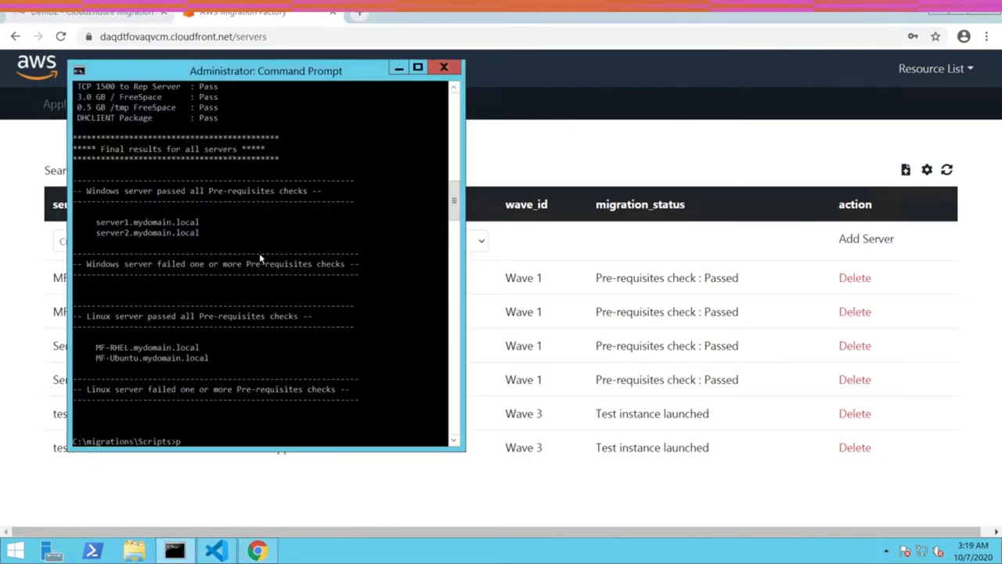
pyautogui.write('ython 1-C')
pyautogui.press('Tab')
pyautogui.write('--Waveid')
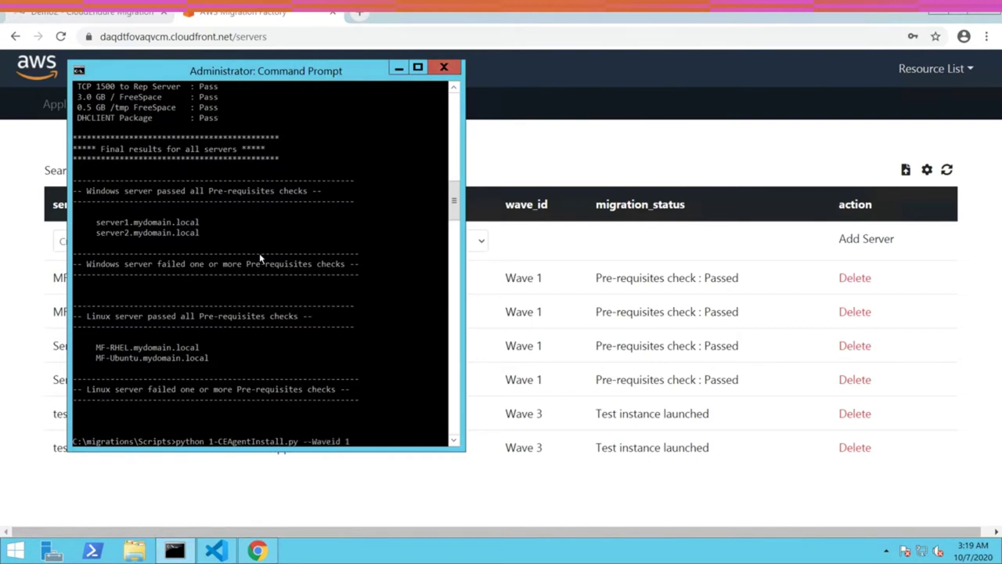
pyautogui.write(' 1')
pyautogui.press('Return')
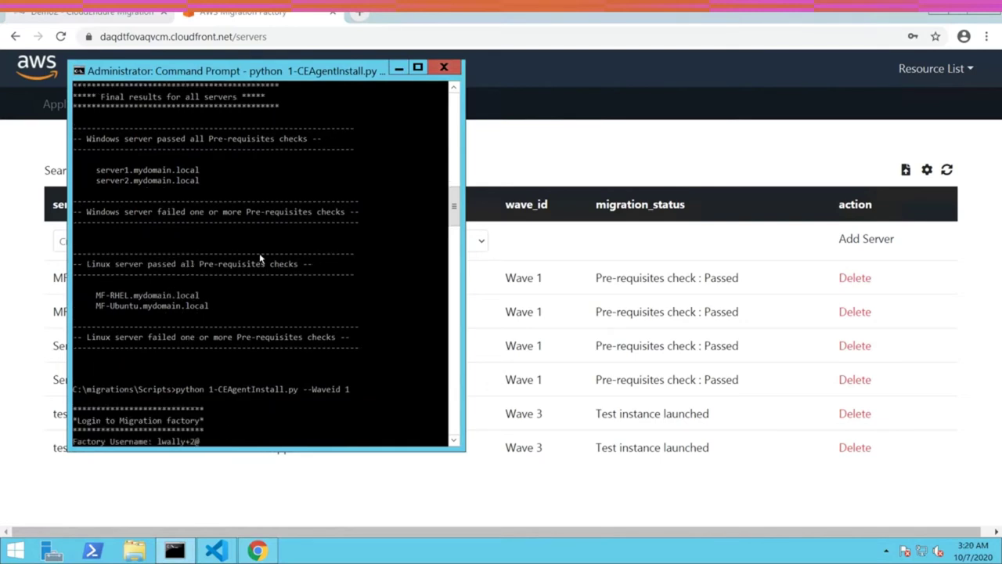
# - Log in with the factory credentials and paste the CloudEndure API token from info.txt
pyautogui.press('Return')
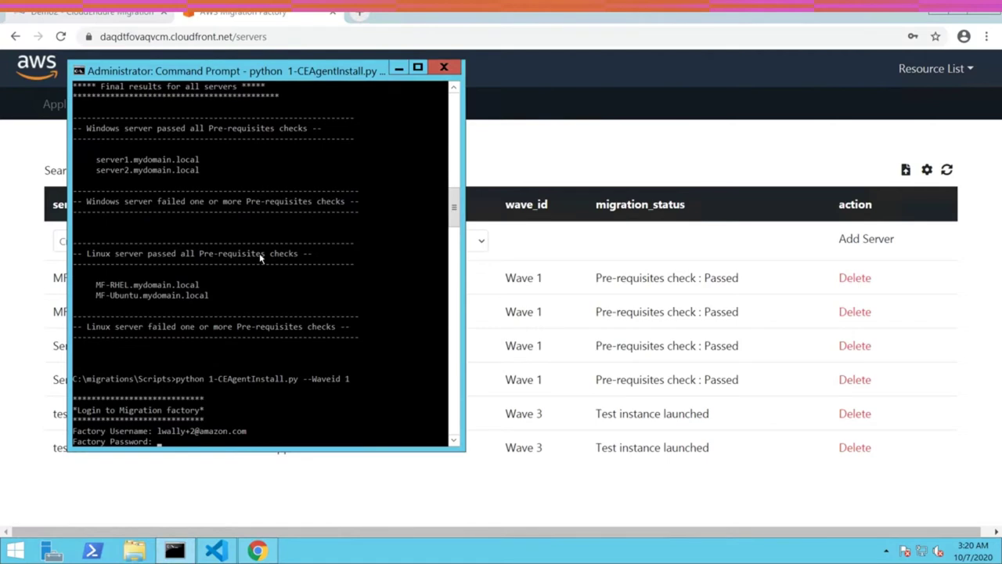
pyautogui.press('Return')
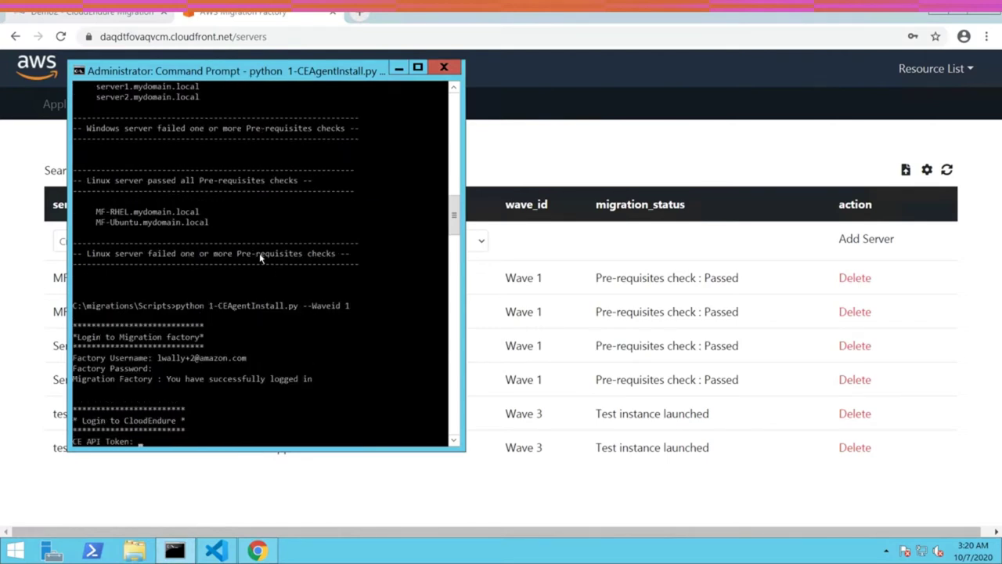
pyautogui.click(215, 551)
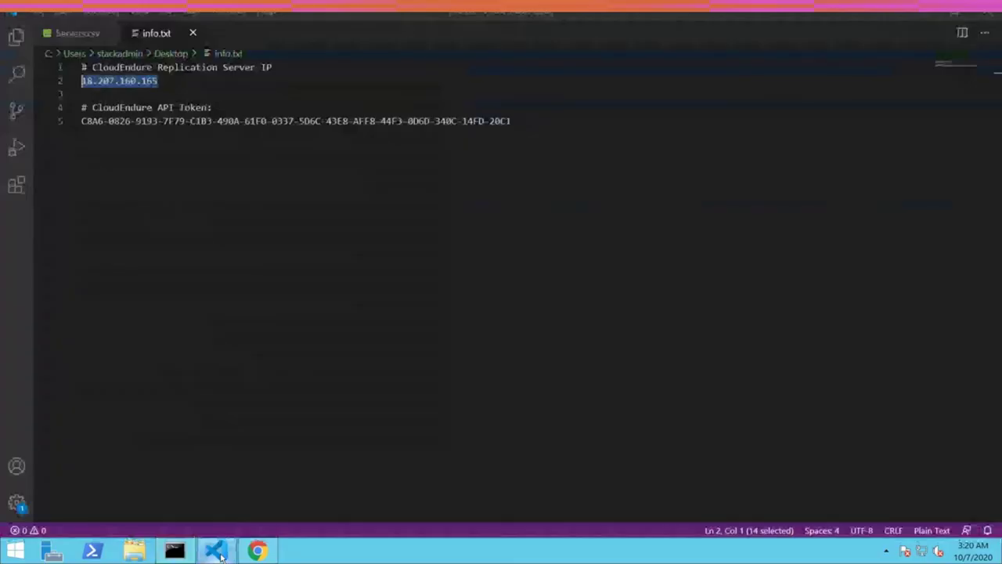
pyautogui.moveTo(513, 122); pyautogui.dragTo(82, 124)
pyautogui.hotkey('ctrl', 'c')
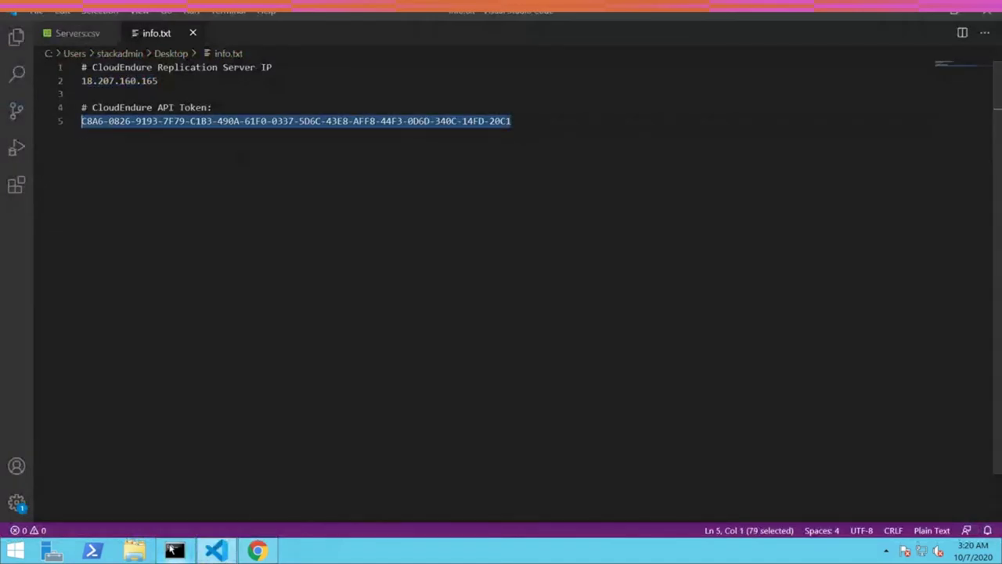
pyautogui.click(173, 551)
pyautogui.rightClick(310, 303)
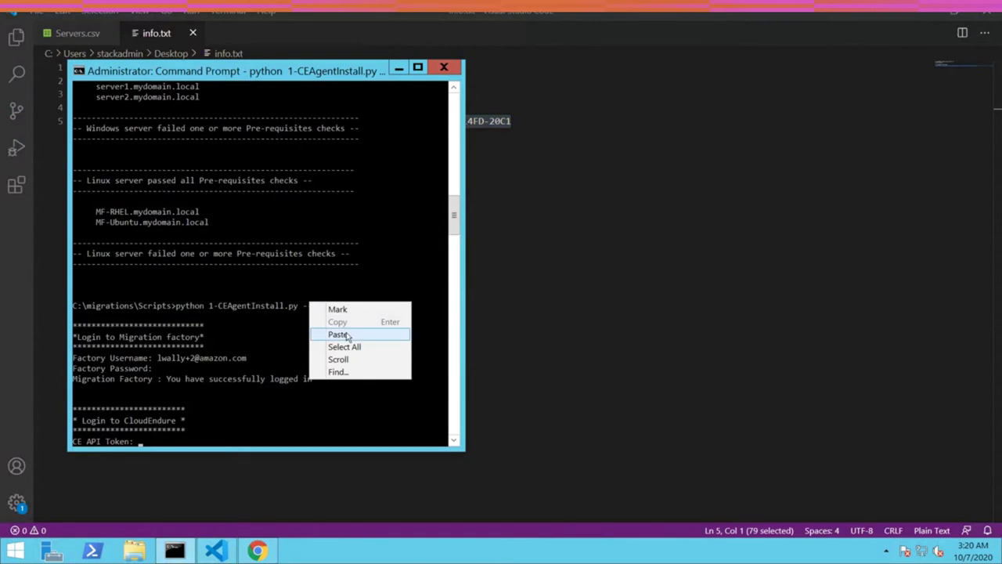
pyautogui.click(339, 334)
pyautogui.press('Return')
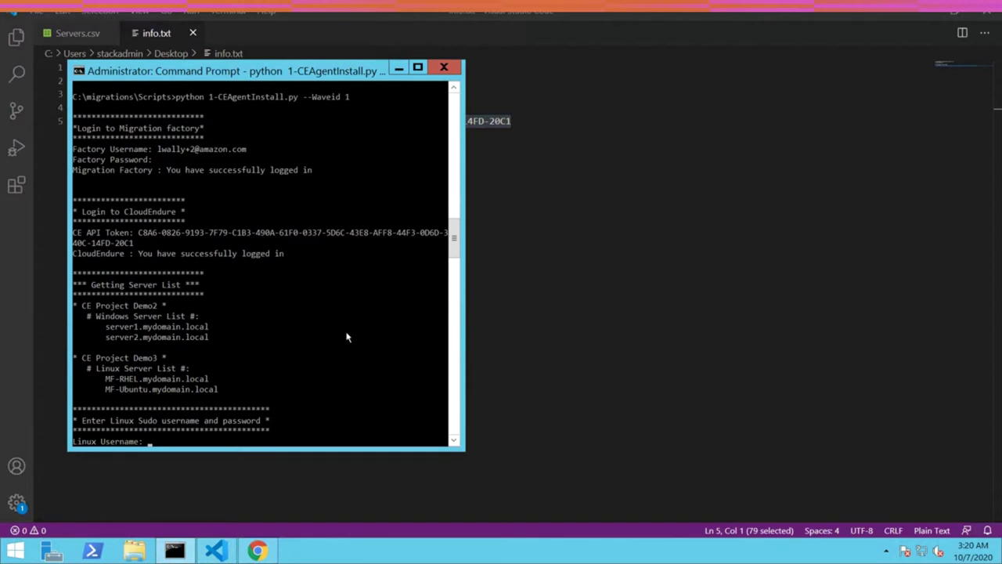
# - Enter the Linux username, N for key login, and the password twice to start installing
pyautogui.write('stackadmin')
pyautogui.press('Return')
pyautogui.write('N')
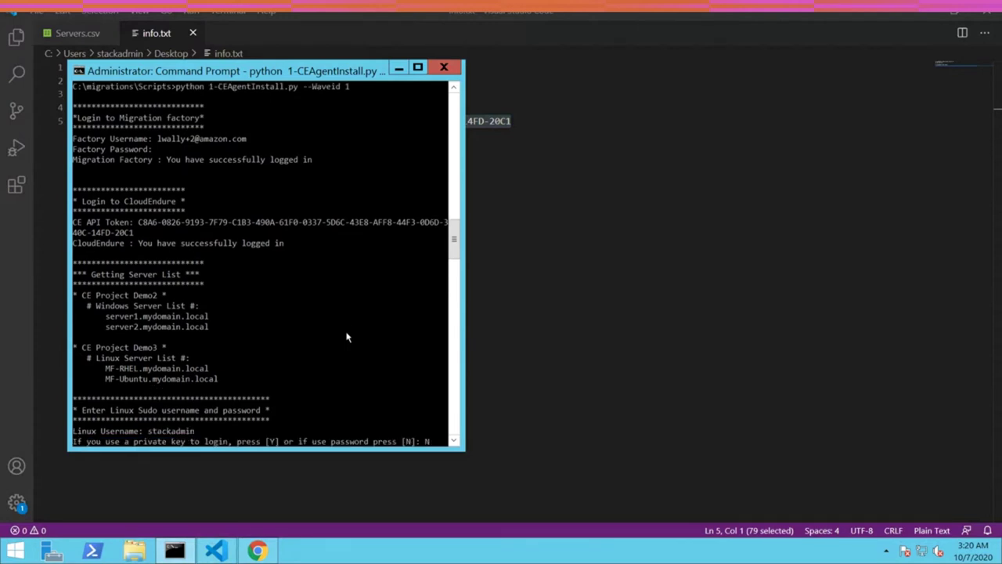
pyautogui.press('Return')
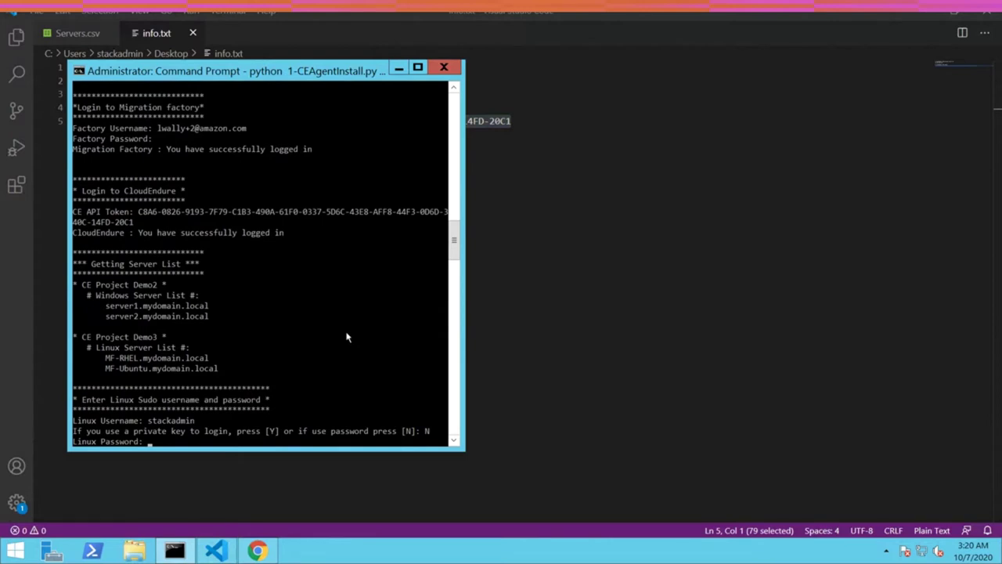
pyautogui.press('Return')
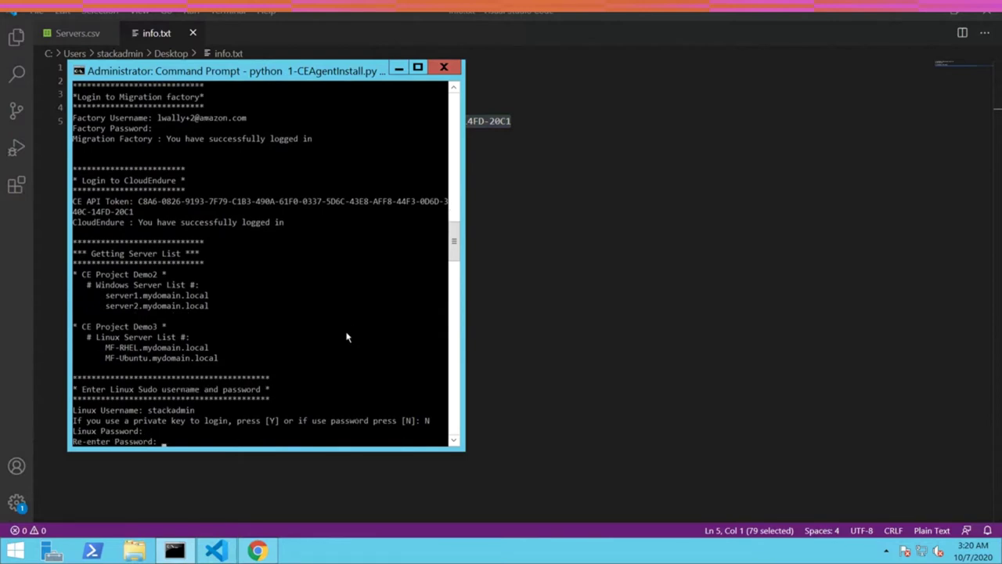
pyautogui.press('Return')
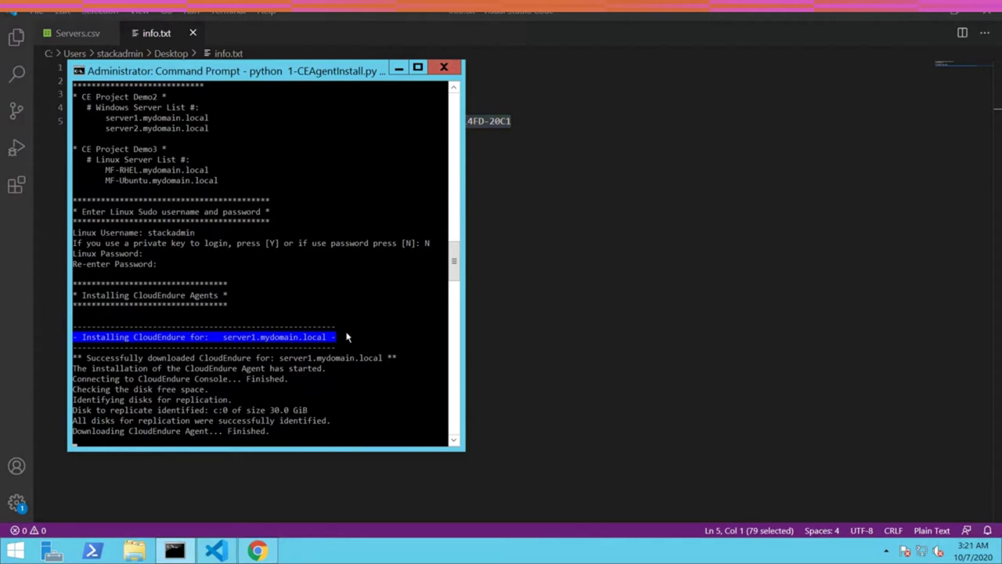
pyautogui.click(569, 173)
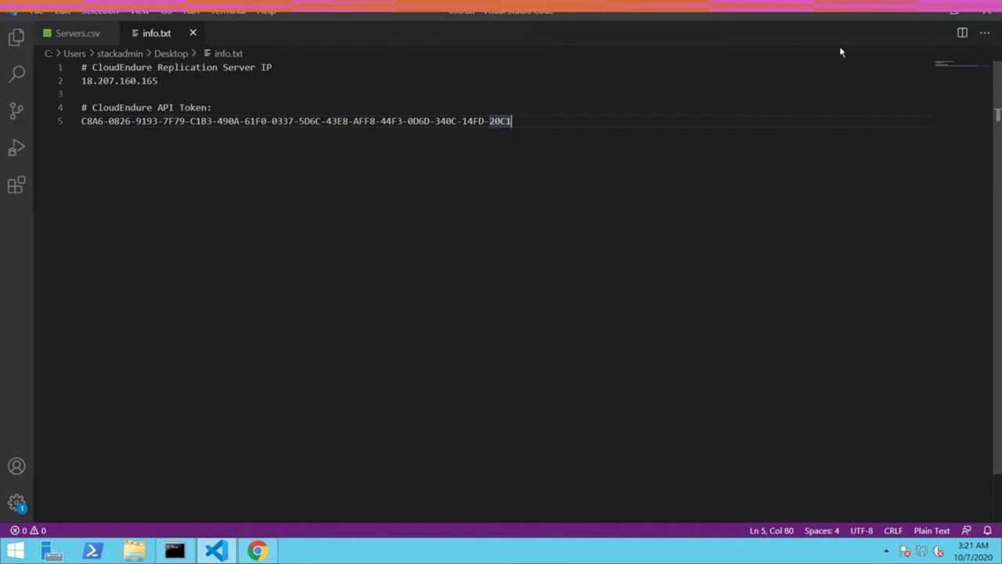
# - View test2's machine details in CloudEndure and return to the Machines list
pyautogui.click(918, 15)
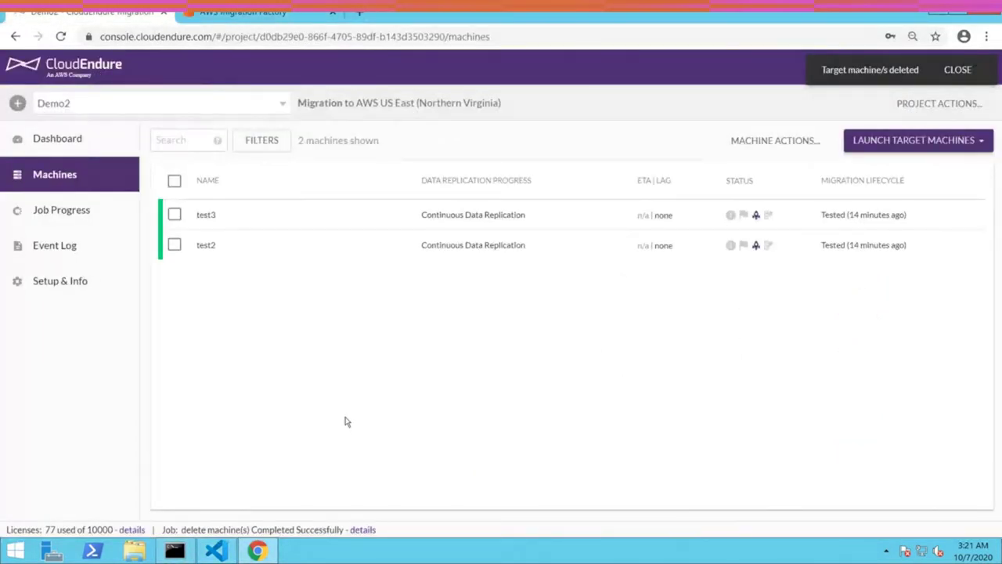
pyautogui.click(489, 247)
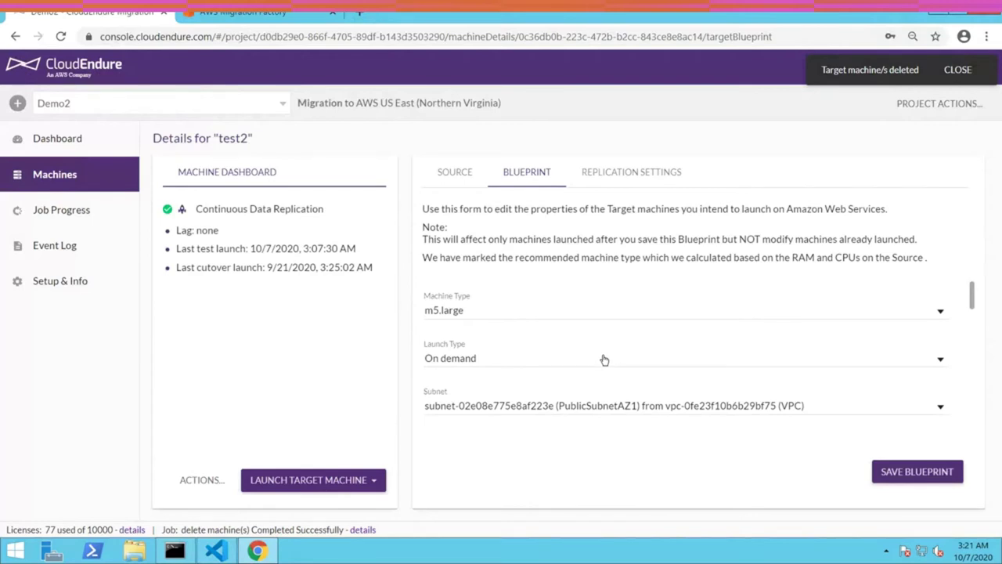
pyautogui.click(62, 170)
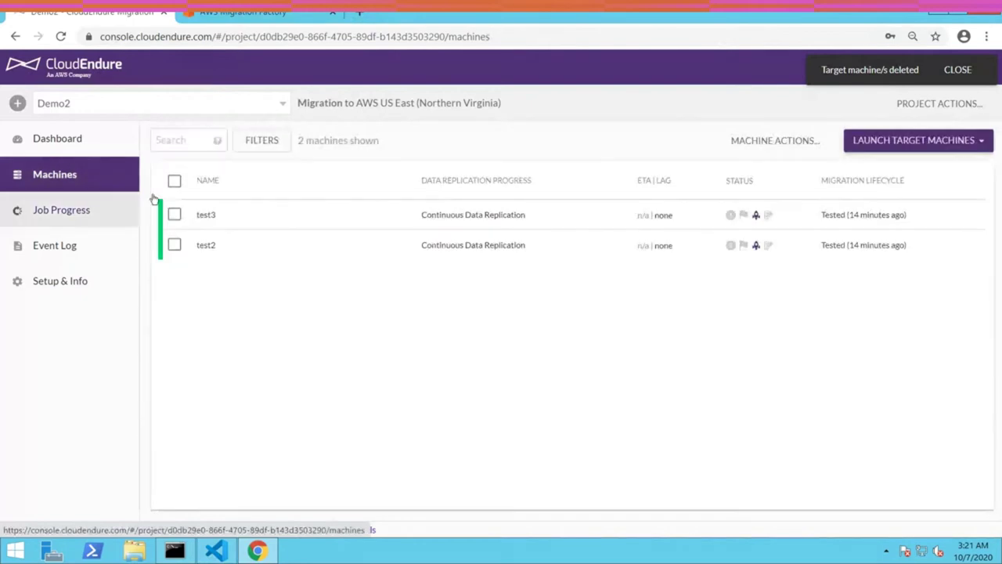
# - Select test3 and dismiss the Launch Target Machine options without launching
pyautogui.click(174, 214)
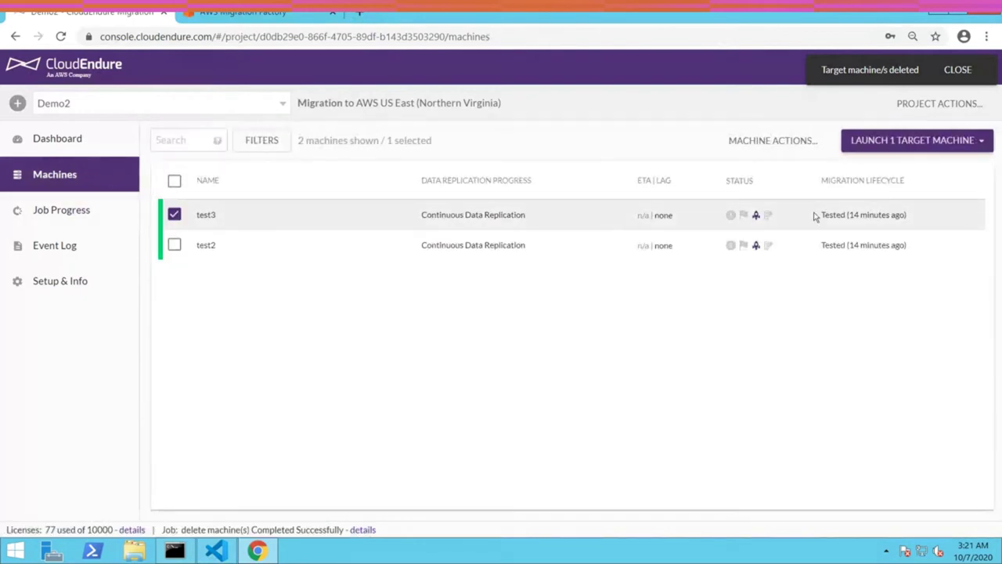
pyautogui.click(921, 143)
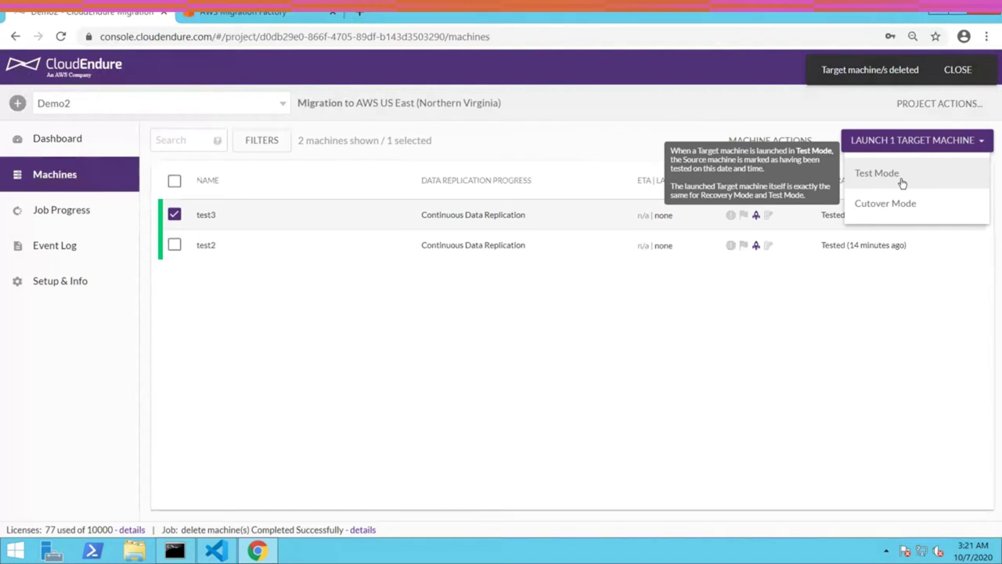
pyautogui.click(430, 400)
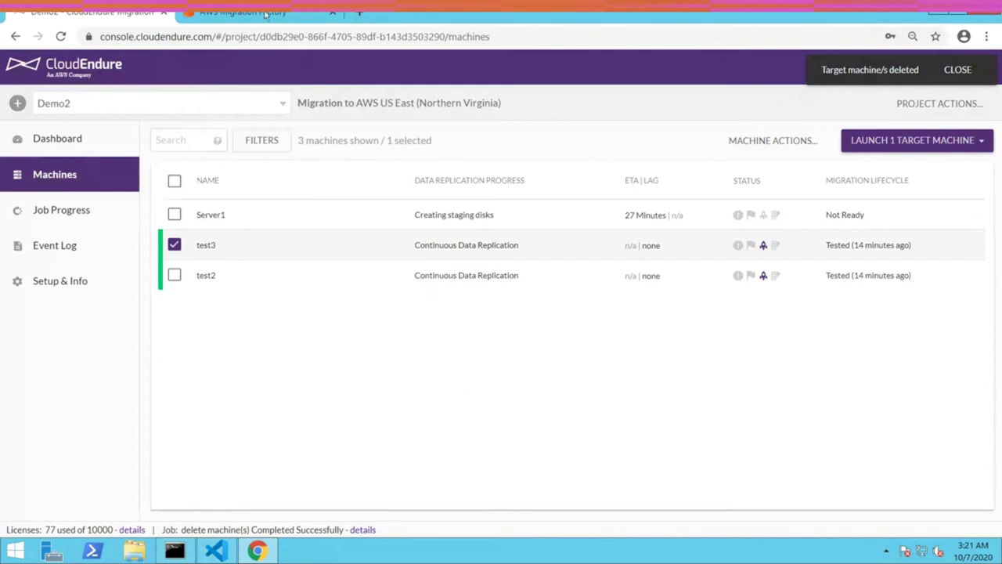
pyautogui.click(265, 14)
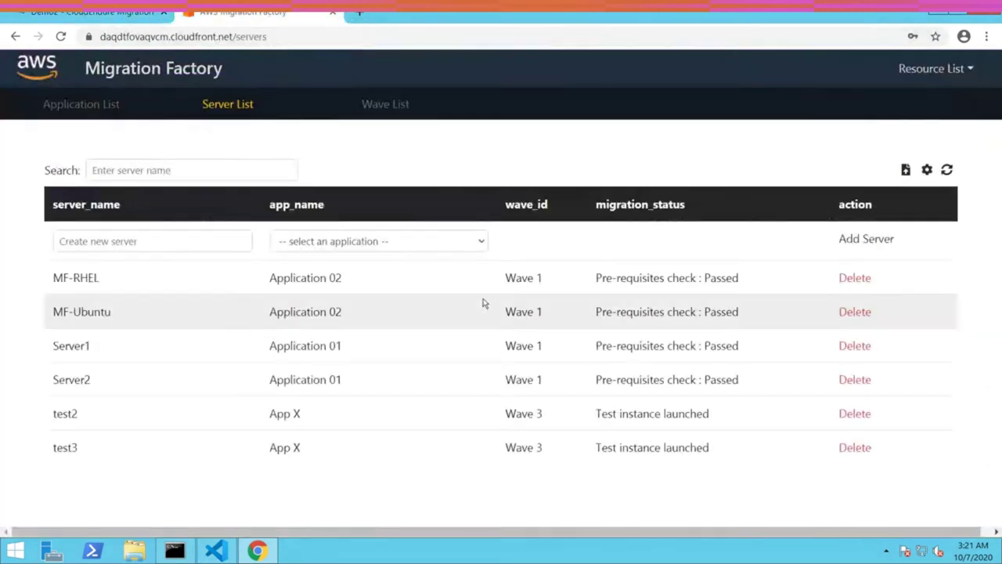
# - On the Tools page, paste the CloudEndure API token copied from info.txt
pyautogui.click(931, 68)
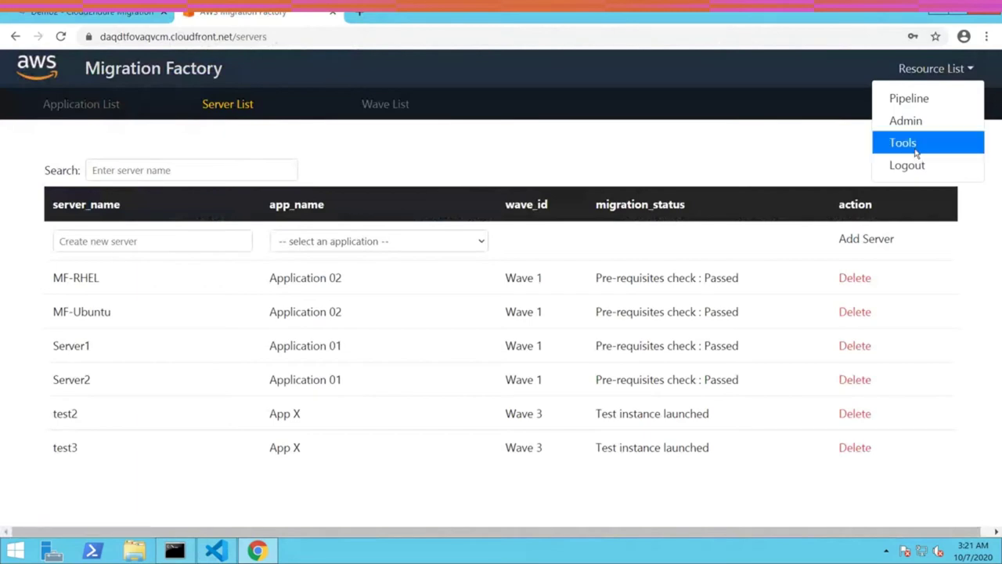
pyautogui.click(902, 143)
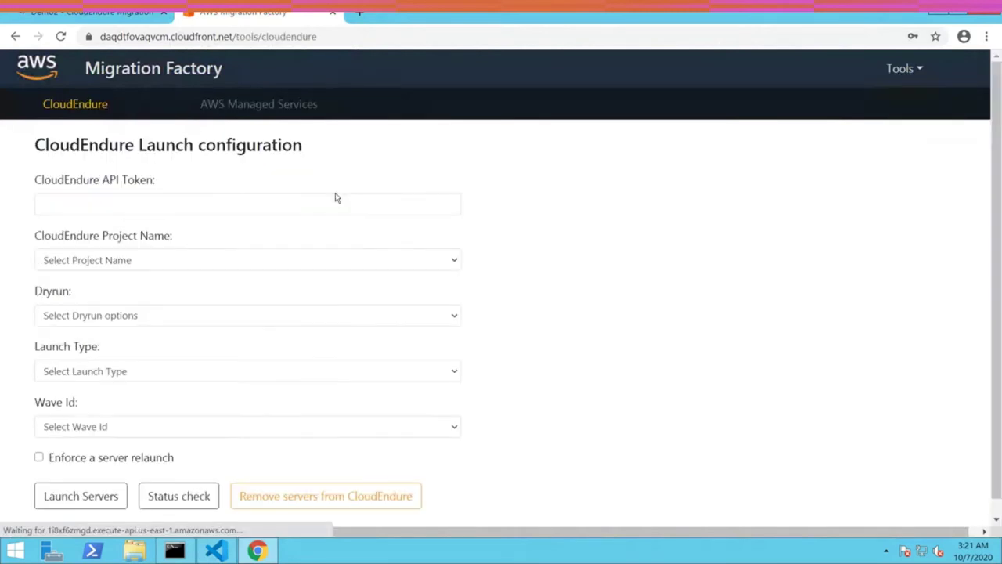
pyautogui.click(215, 550)
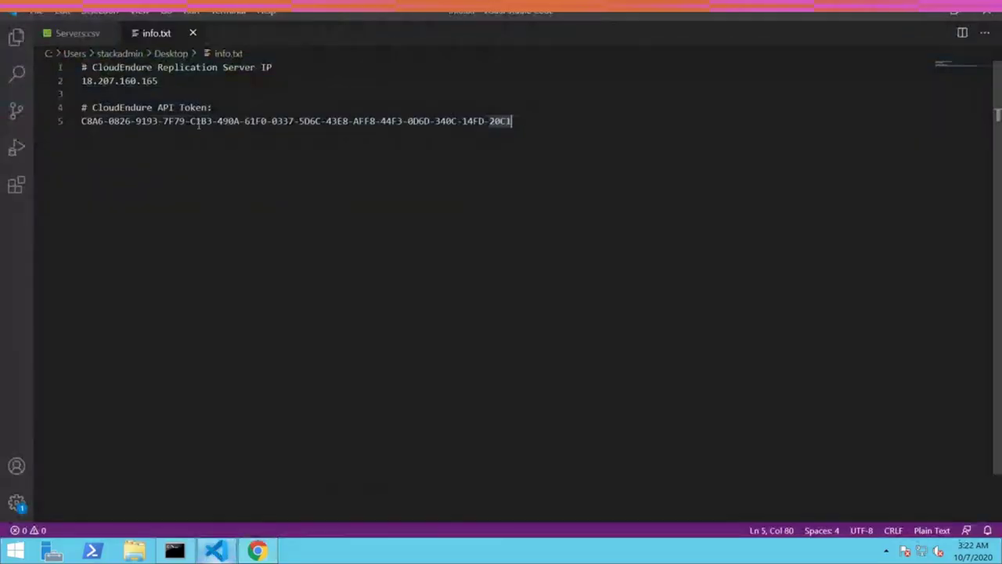
pyautogui.keyDown('shift'); pyautogui.click(66, 123); pyautogui.keyUp('shift')
pyautogui.hotkey('ctrl', 'c')
pyautogui.click(257, 550)
pyautogui.click(146, 203)
pyautogui.hotkey('ctrl', 'v')
# - Set project Demo2, Dryrun yes, Launch Type test and Wave 3
pyautogui.click(125, 265)
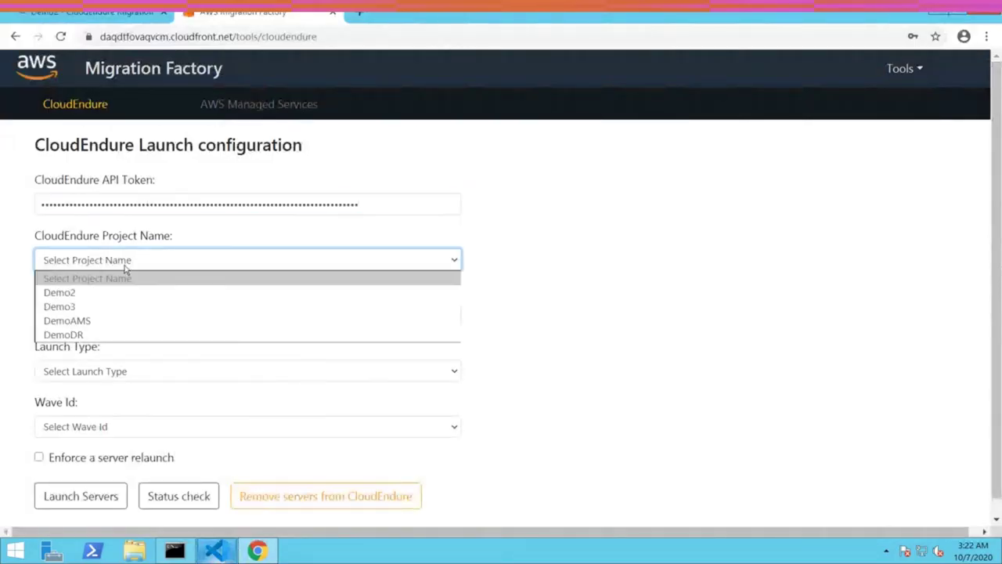
pyautogui.click(114, 293)
pyautogui.click(101, 319)
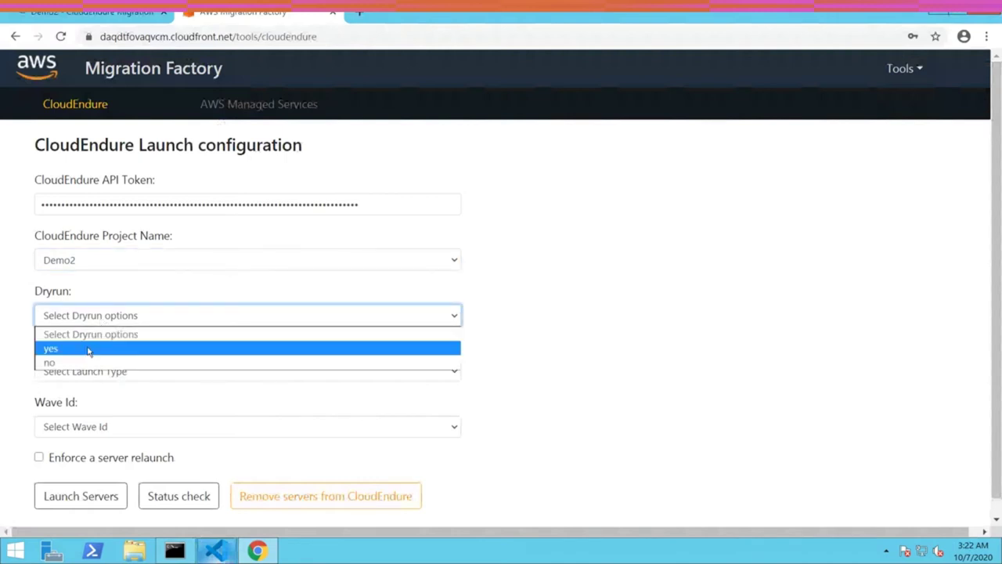
pyautogui.click(89, 353)
pyautogui.click(82, 375)
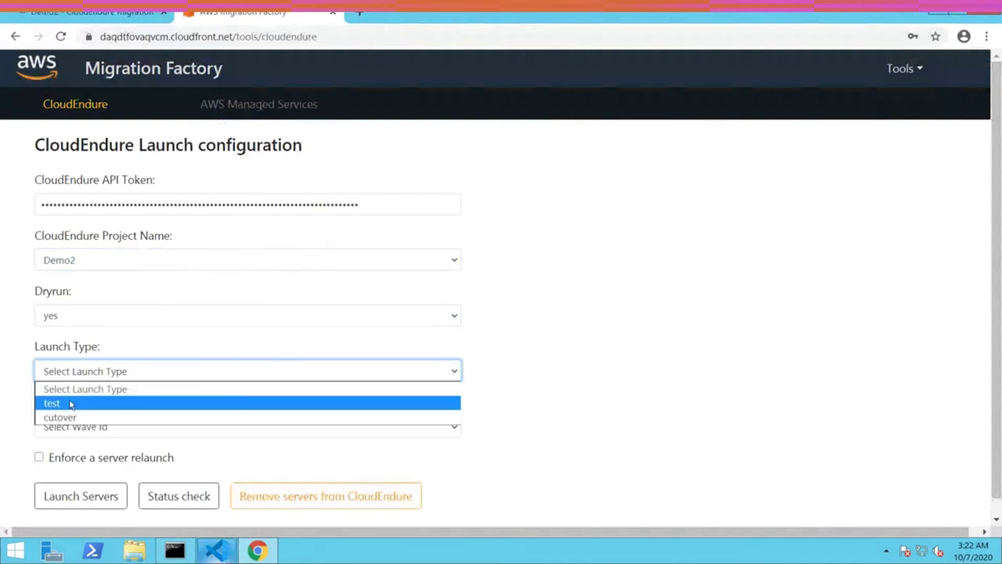
pyautogui.click(70, 403)
pyautogui.click(86, 428)
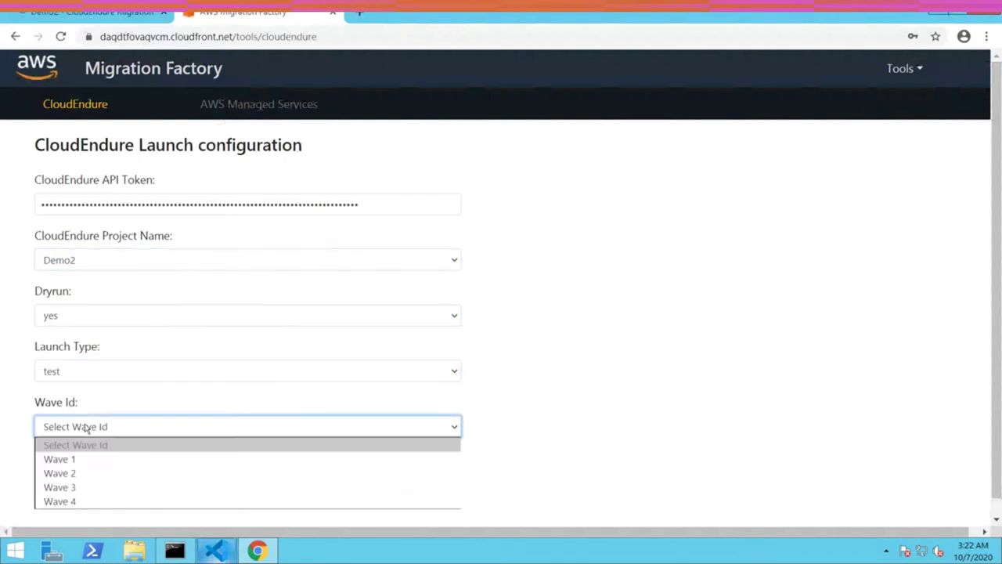
pyautogui.click(87, 489)
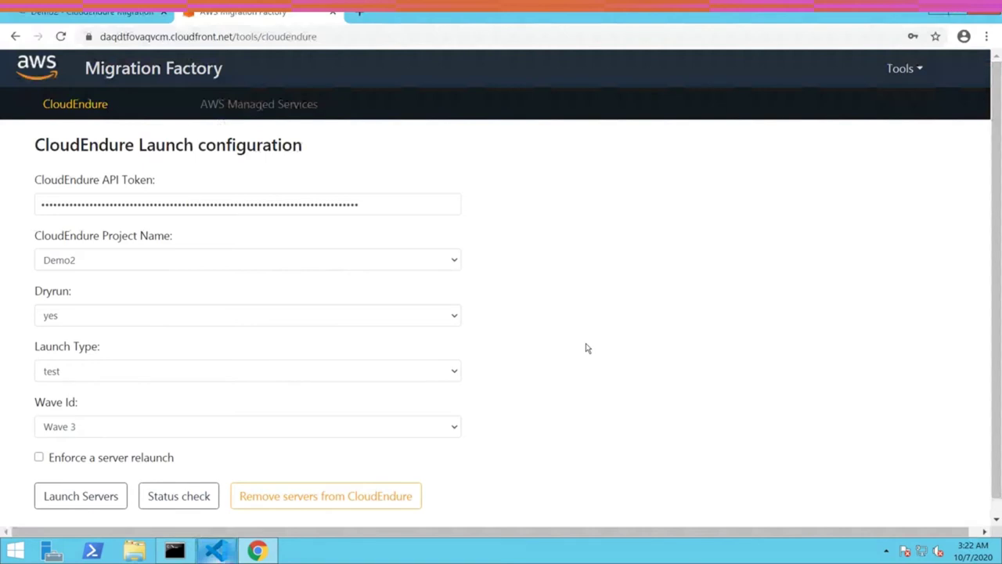
# - Dry-run the Wave 3 test launch, then set Dryrun to no
pyautogui.click(104, 495)
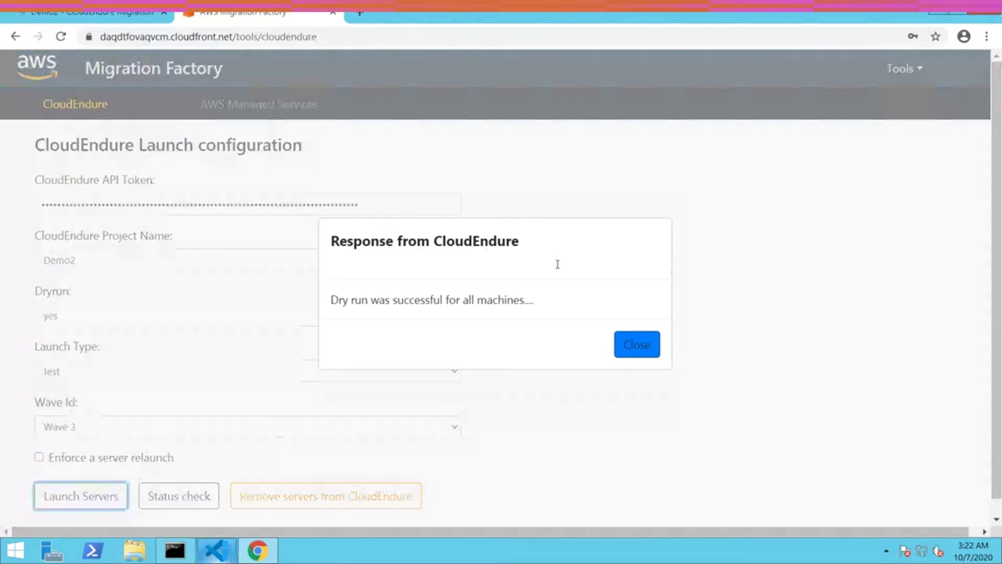
pyautogui.click(633, 342)
pyautogui.click(116, 315)
pyautogui.click(74, 363)
pyautogui.click(597, 343)
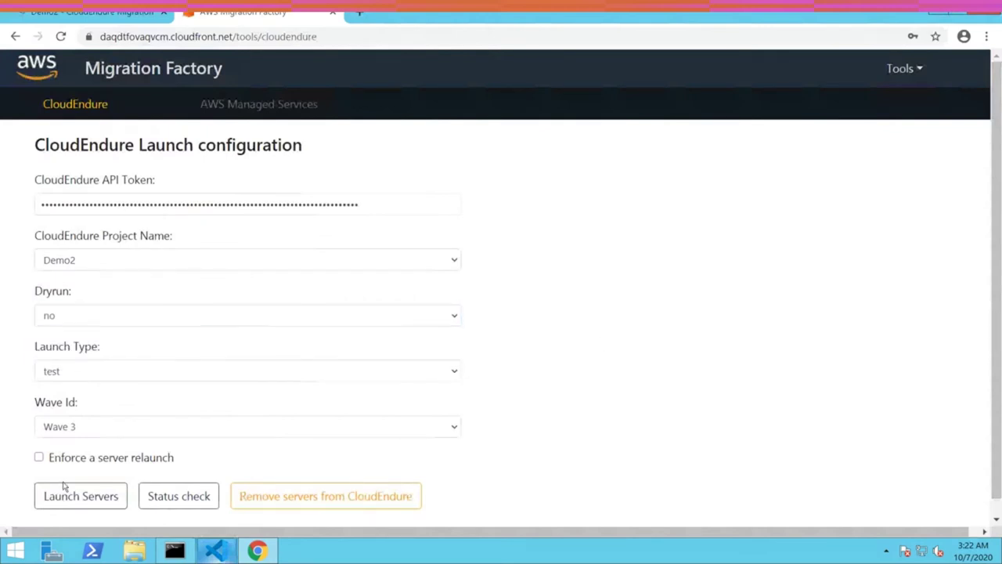
# - Launch the Wave 3 test servers with server relaunch enforced, creating jobs for test2 and test3
pyautogui.click(39, 456)
pyautogui.click(83, 496)
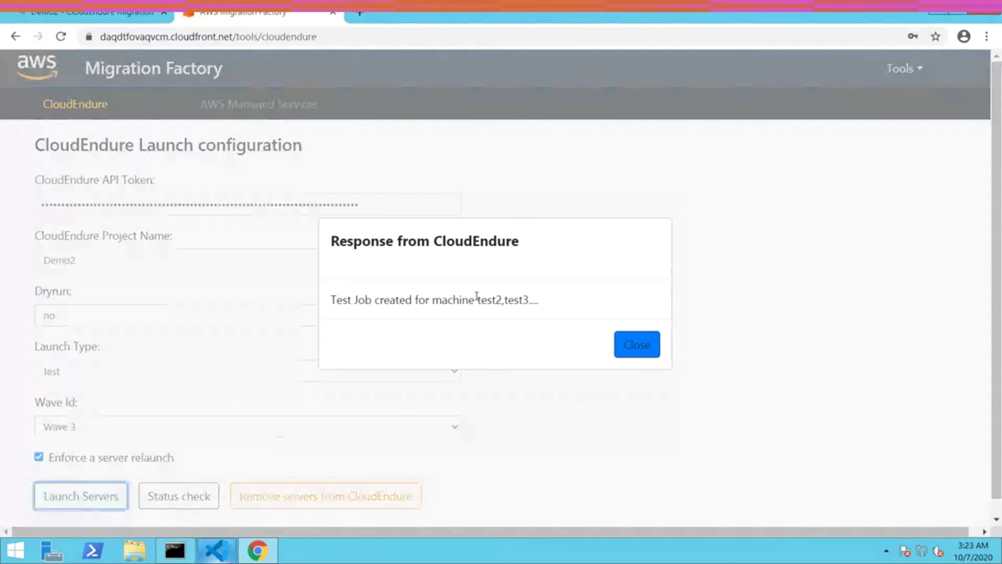
pyautogui.click(624, 351)
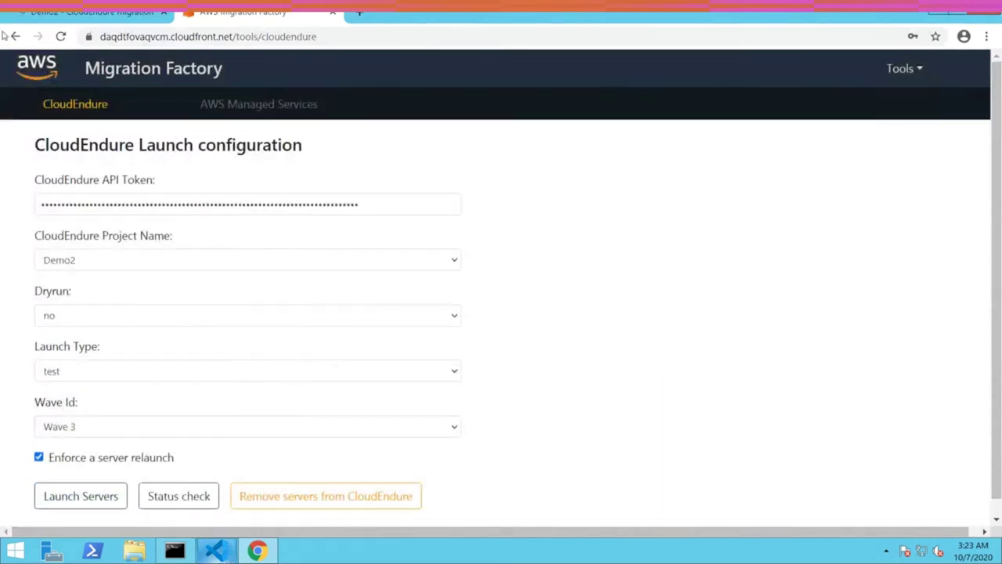
pyautogui.click(90, 12)
# - Confirm in Job Progress that the 'Launch Test | In Progress' job is running for test2 and test3
pyautogui.click(84, 208)
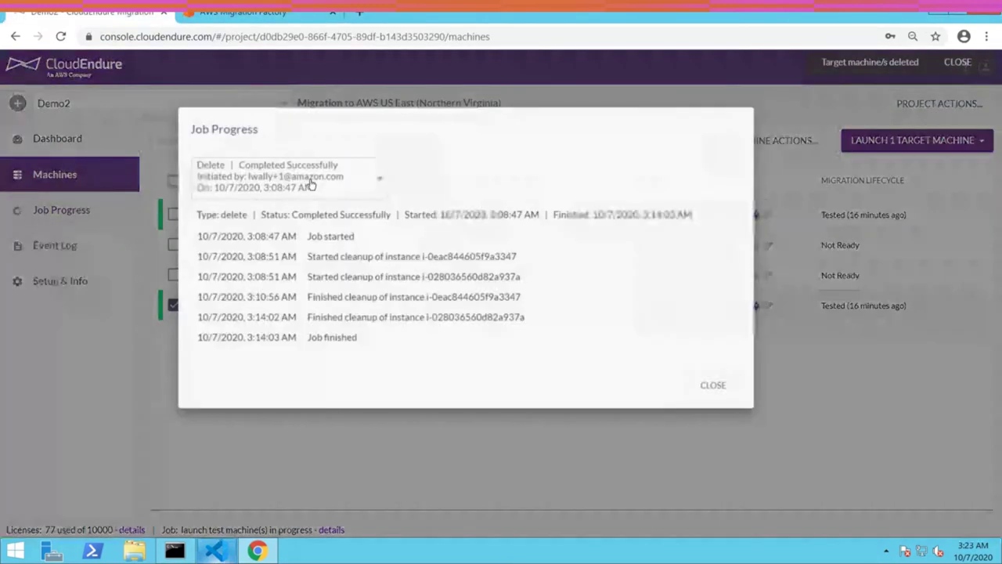
pyautogui.click(314, 182)
pyautogui.click(313, 166)
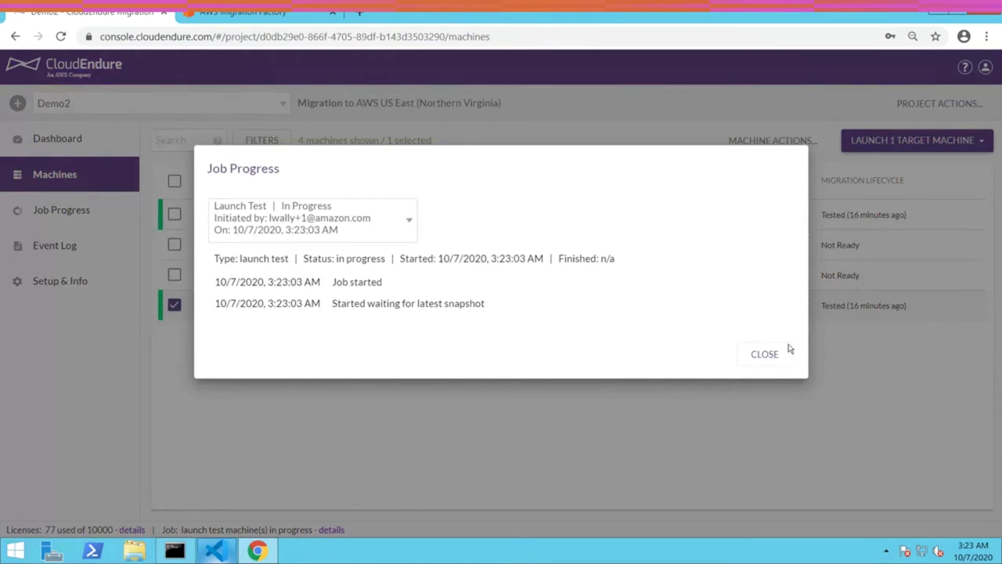
pyautogui.click(765, 354)
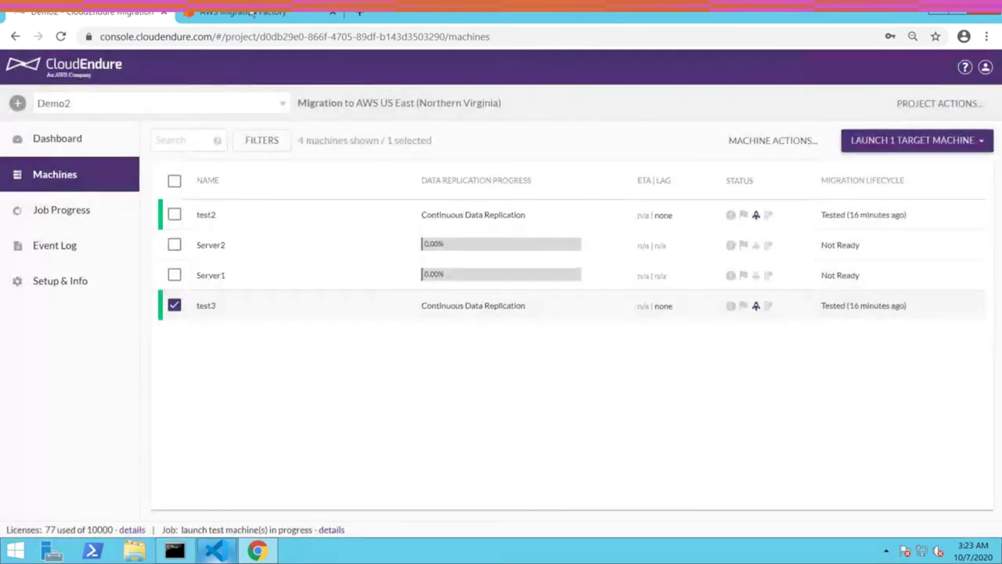
pyautogui.click(251, 13)
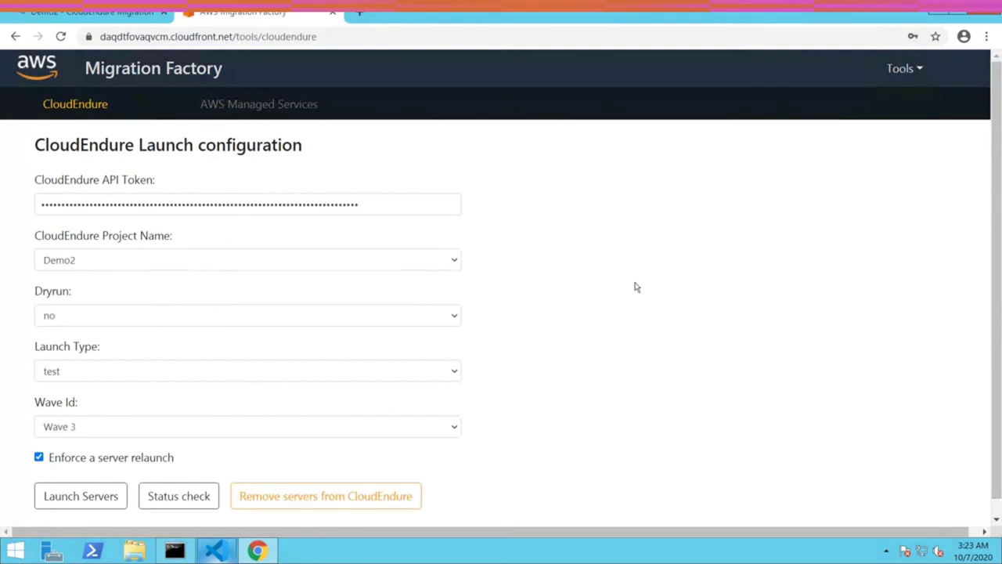
pyautogui.click(81, 491)
pyautogui.click(85, 499)
# - Review the Command Prompt output of the Wave 1 agent installation
pyautogui.click(177, 551)
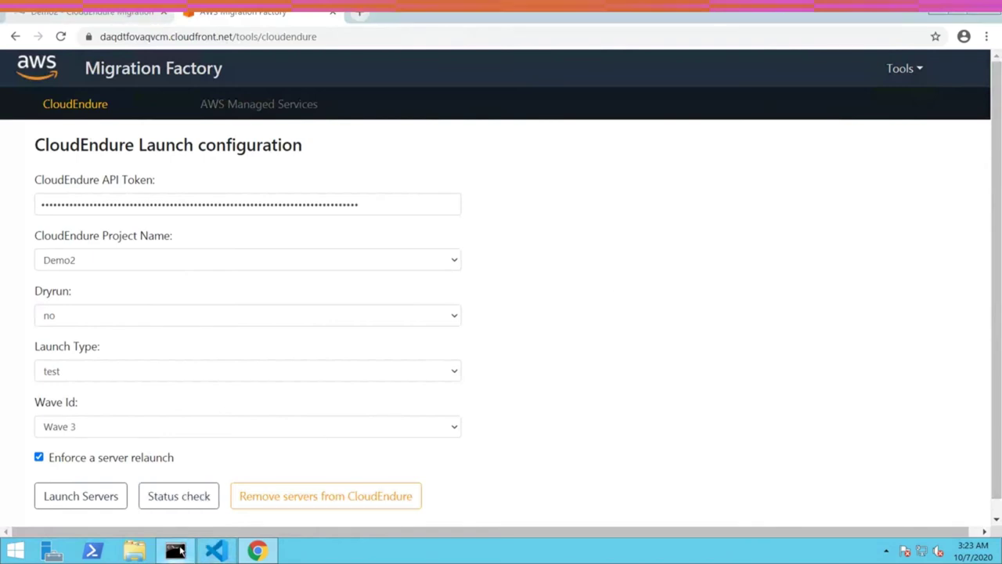
pyautogui.scroll(-4, 235, 270)
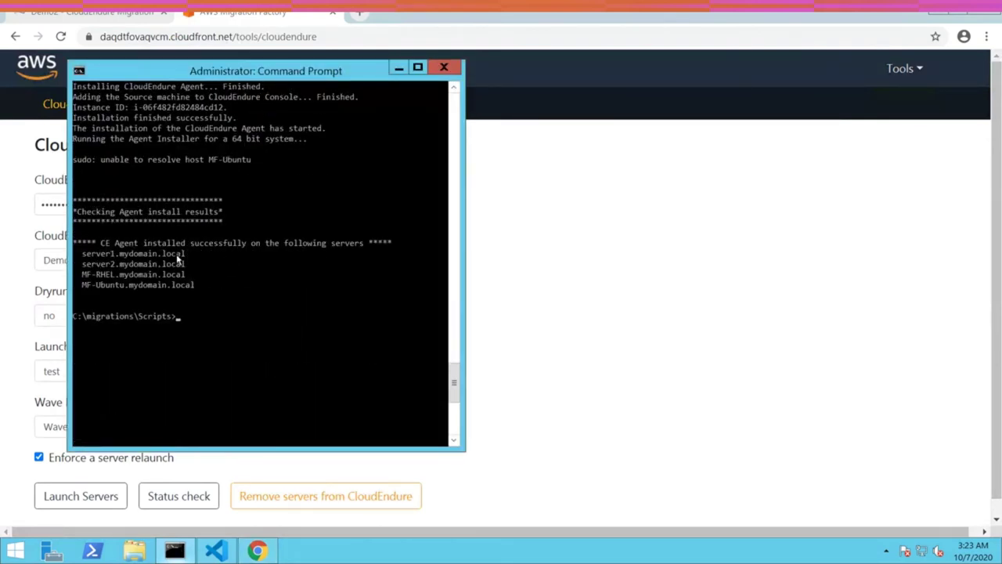
pyautogui.click(604, 253)
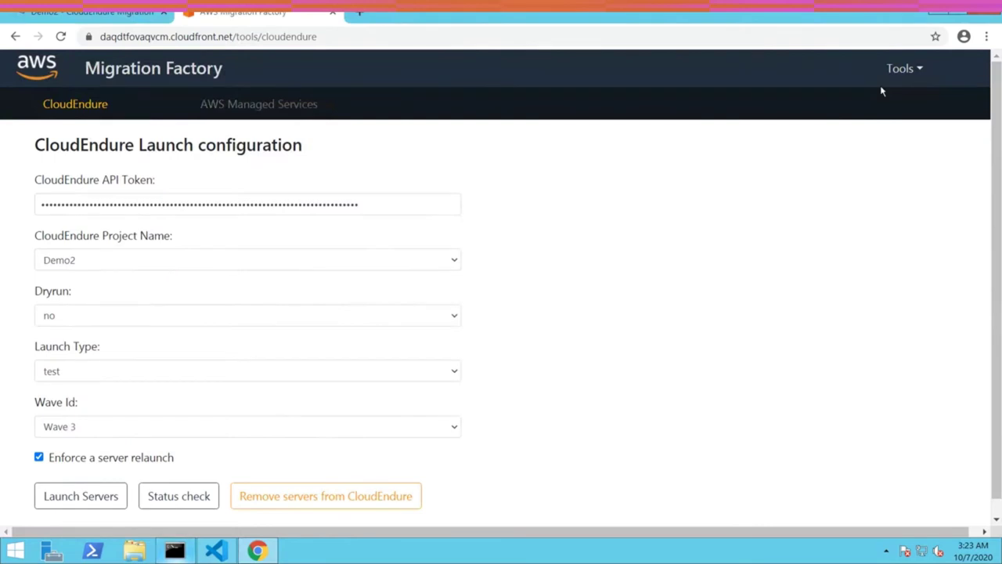
# - Show the Server List with the migration_status column enabled
pyautogui.click(900, 69)
pyautogui.click(910, 147)
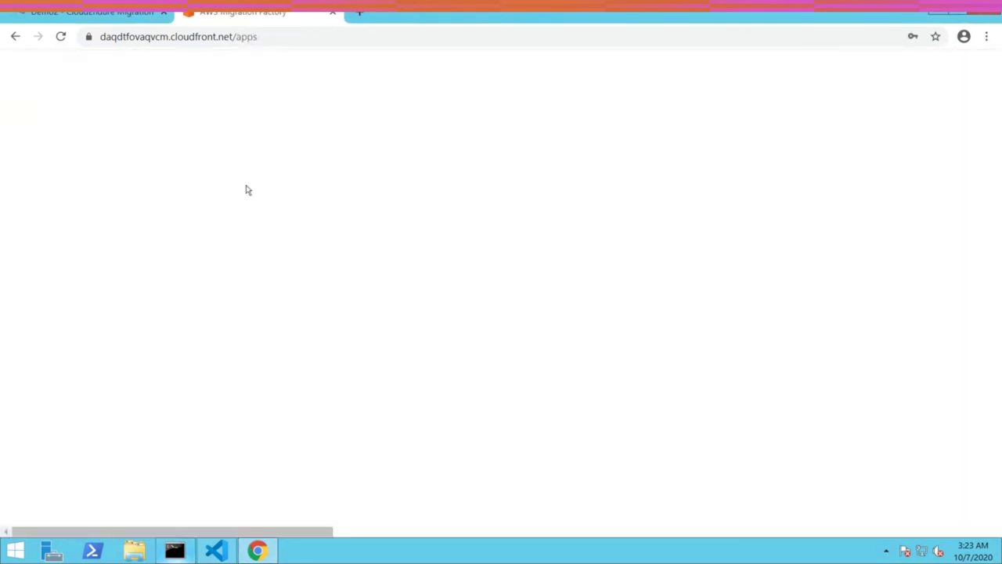
pyautogui.click(232, 112)
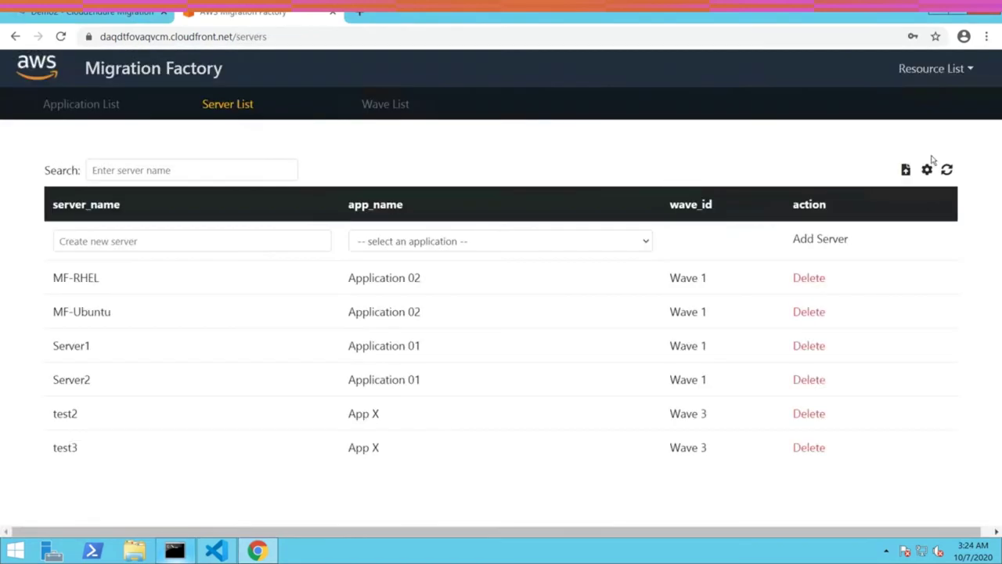
pyautogui.click(927, 169)
pyautogui.scroll(-5, 633, 297)
pyautogui.click(509, 233)
pyautogui.click(631, 420)
# - Highlight the Wave 1 server rows and the test2 and test3 rows to check their status
pyautogui.moveTo(883, 384); pyautogui.dragTo(53, 279)
pyautogui.moveTo(60, 413); pyautogui.dragTo(767, 492)
pyautogui.click(767, 492)
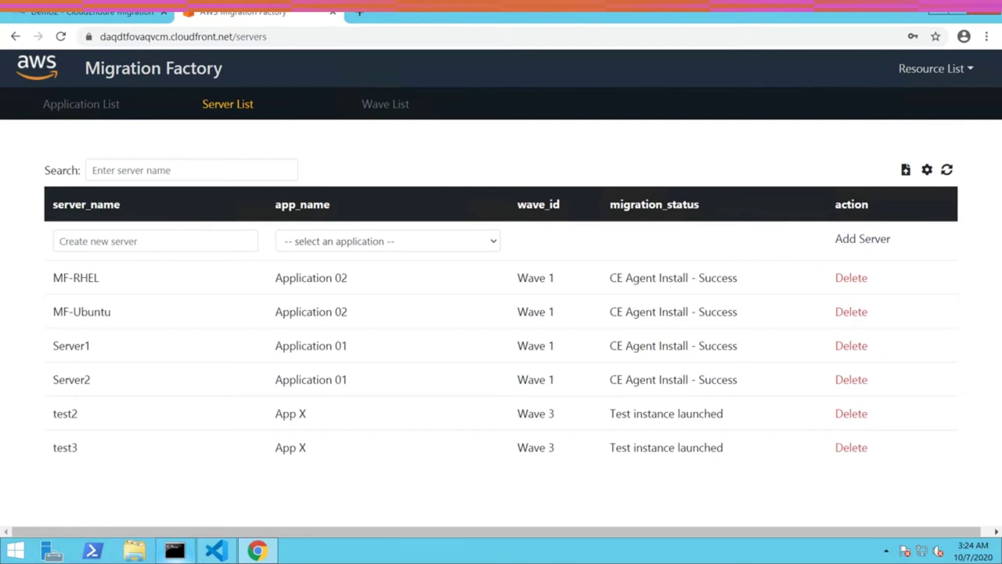
pyautogui.click(86, 13)
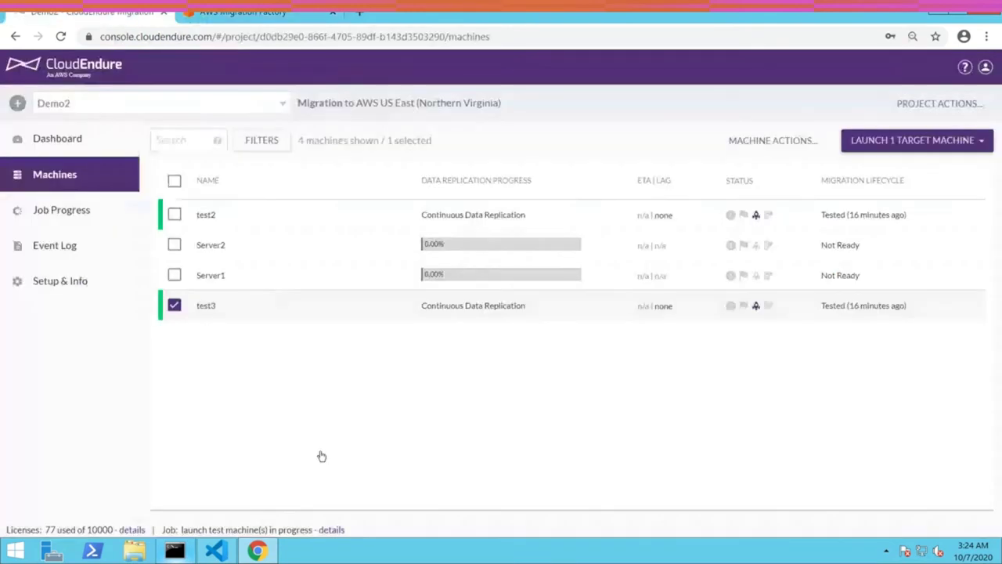
# - Check Server1 and Server2 replication in Demo2, then open the Demo3 project's MF-Ubuntu and MF-RHEL machines
pyautogui.click(173, 276)
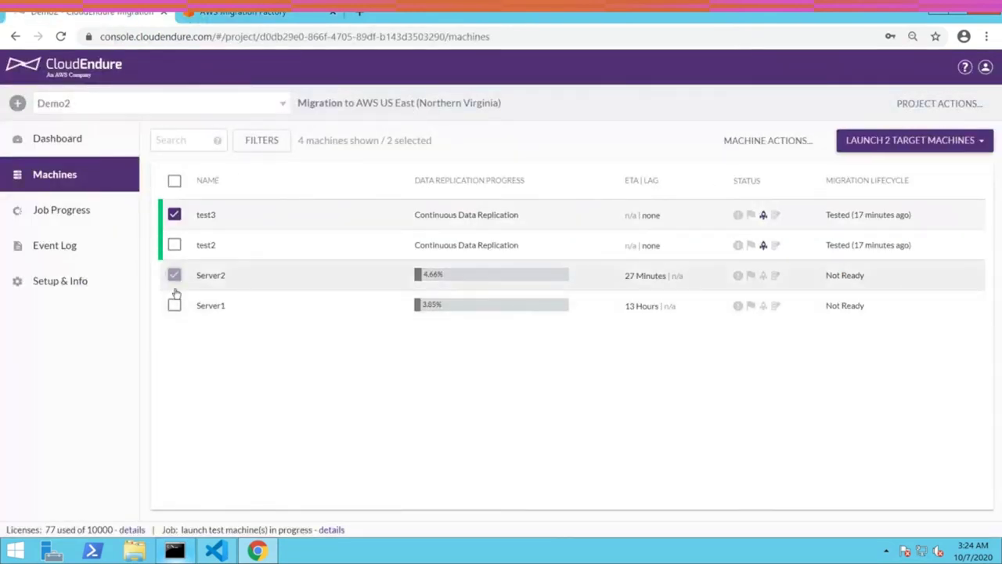
pyautogui.click(174, 305)
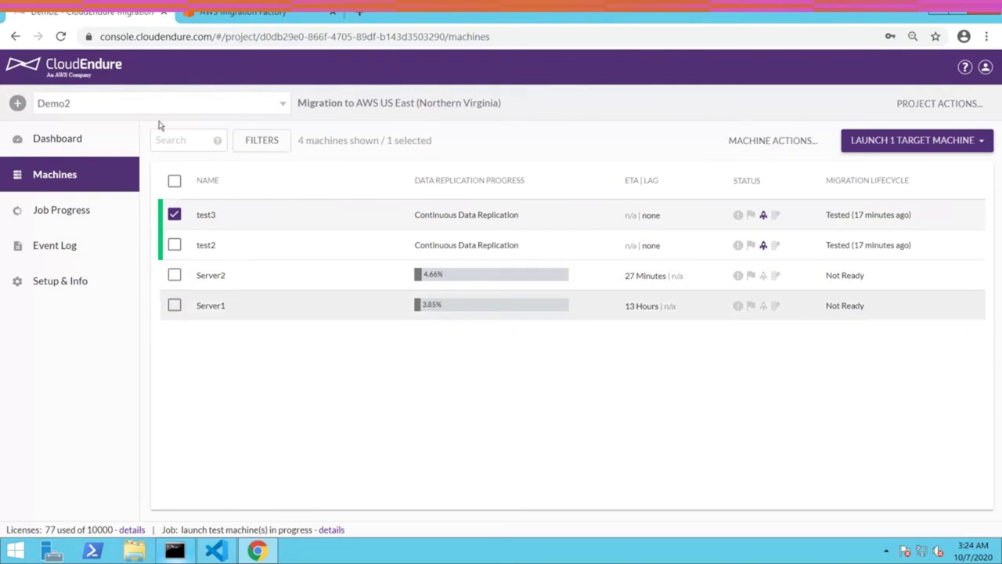
pyautogui.click(176, 104)
pyautogui.click(151, 180)
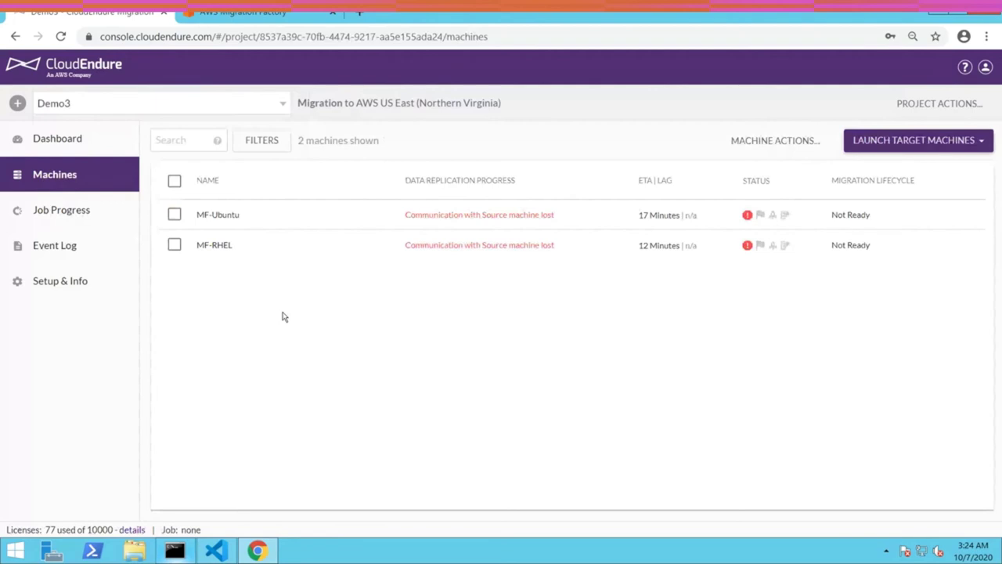
pyautogui.click(175, 551)
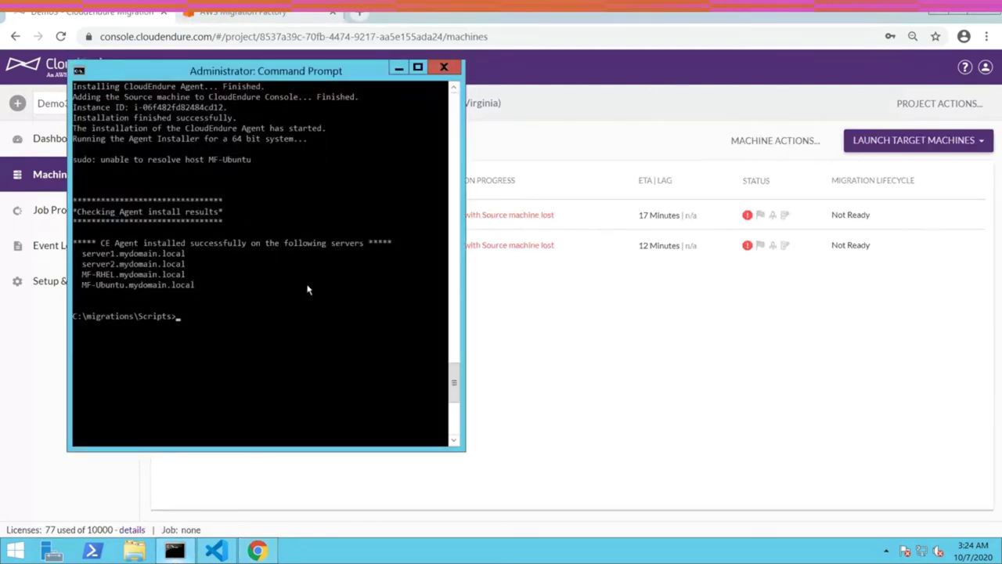
pyautogui.click(592, 353)
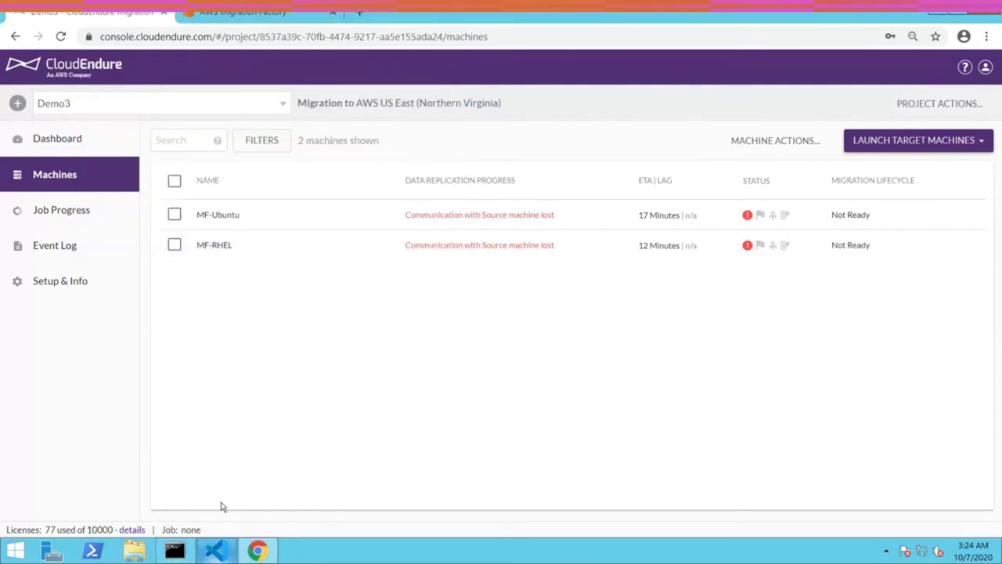